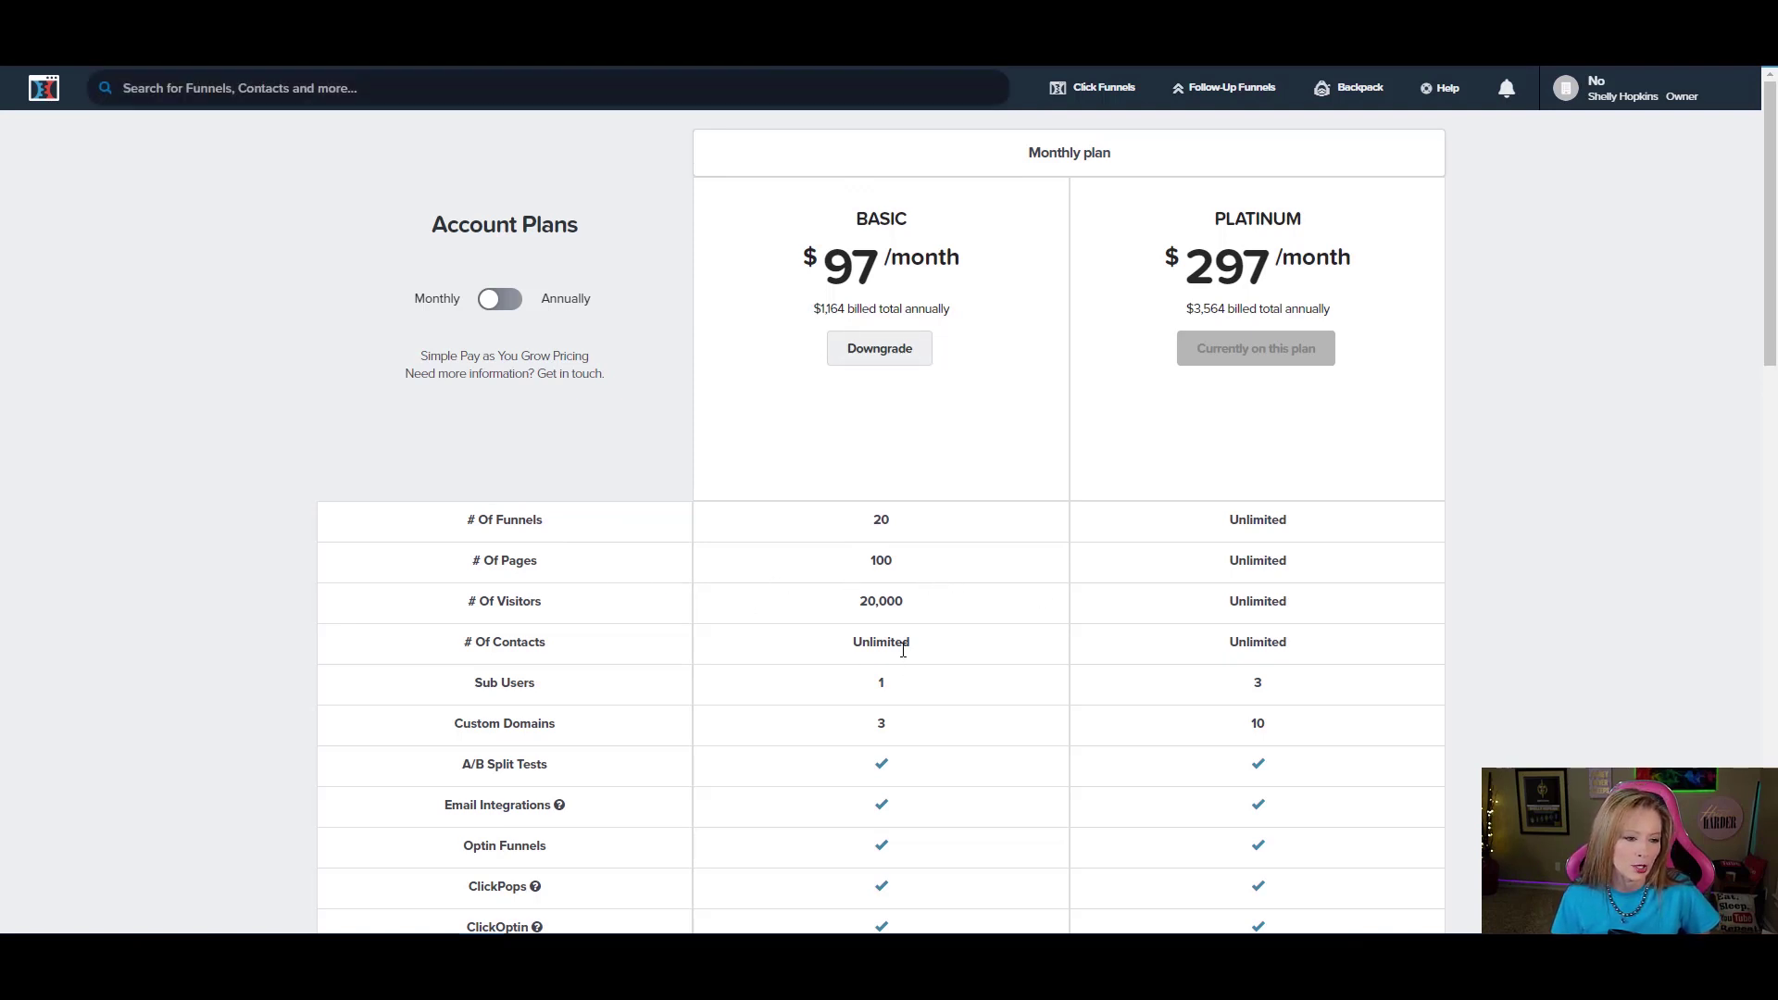
{"action": "scroll", "coordinate": [896, 659], "scroll_direction": "down", "scroll_amount": 3}
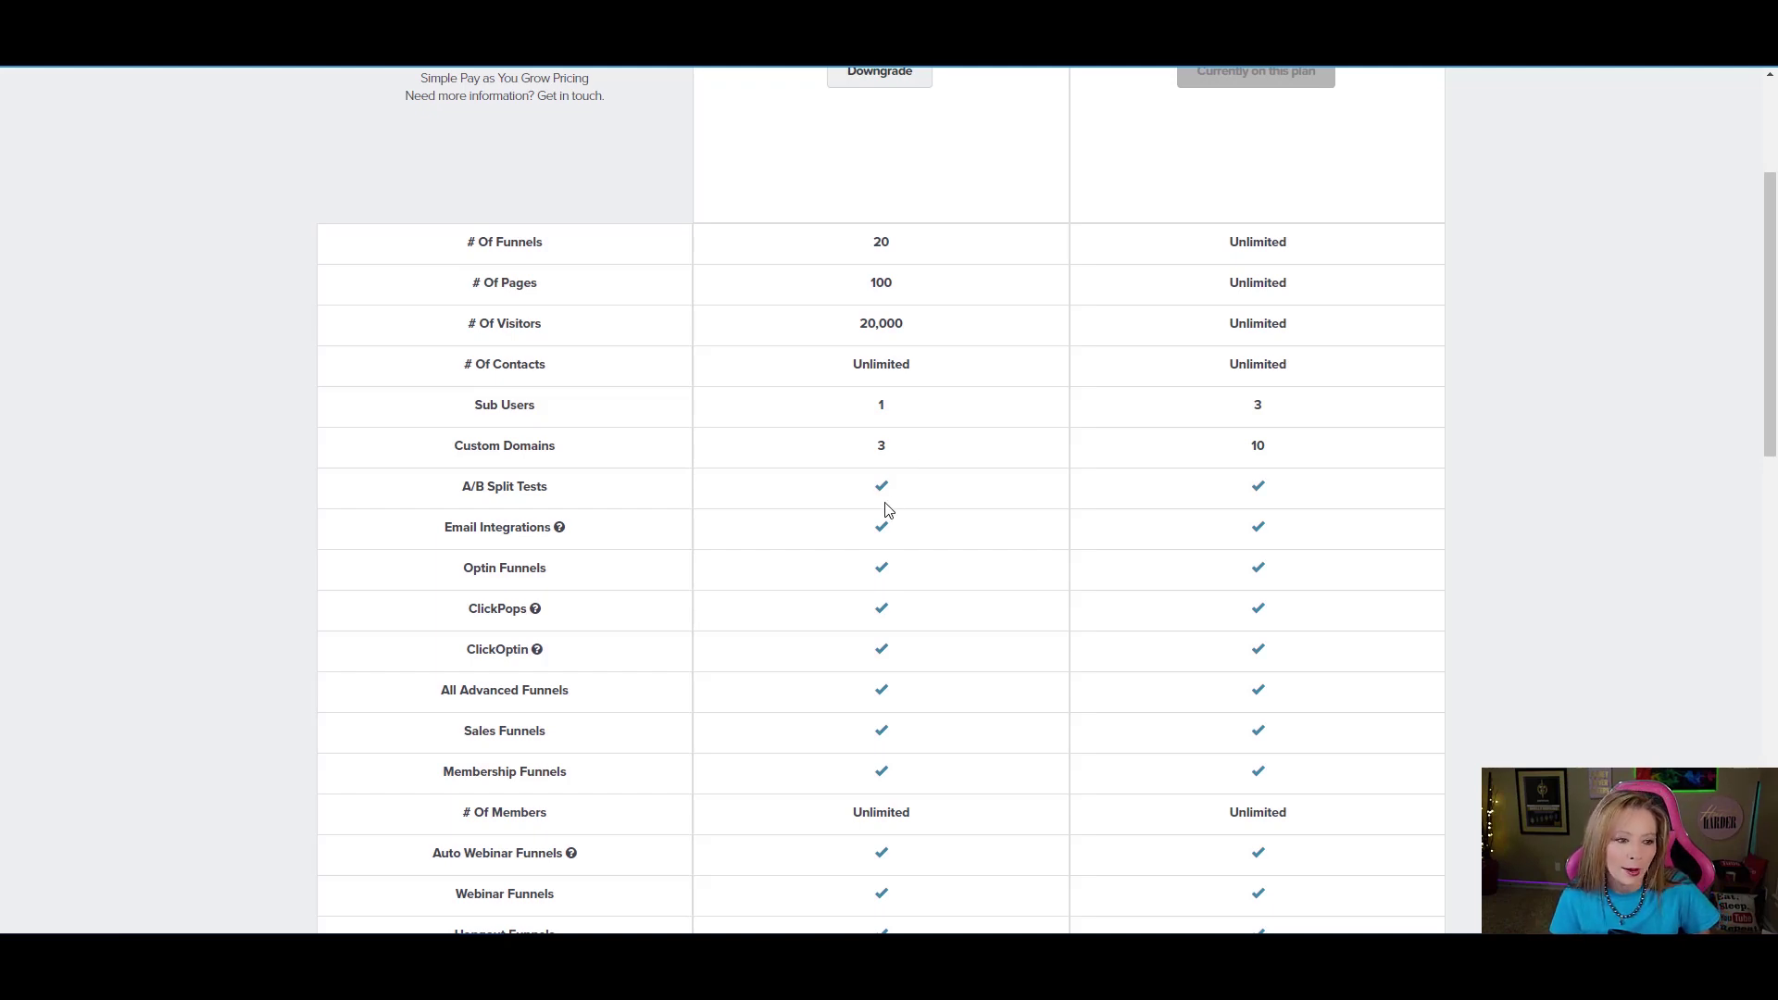
{"action": "scroll", "coordinate": [875, 556], "scroll_direction": "down", "scroll_amount": 1}
{"action": "scroll", "coordinate": [875, 667], "scroll_direction": "down", "scroll_amount": 3}
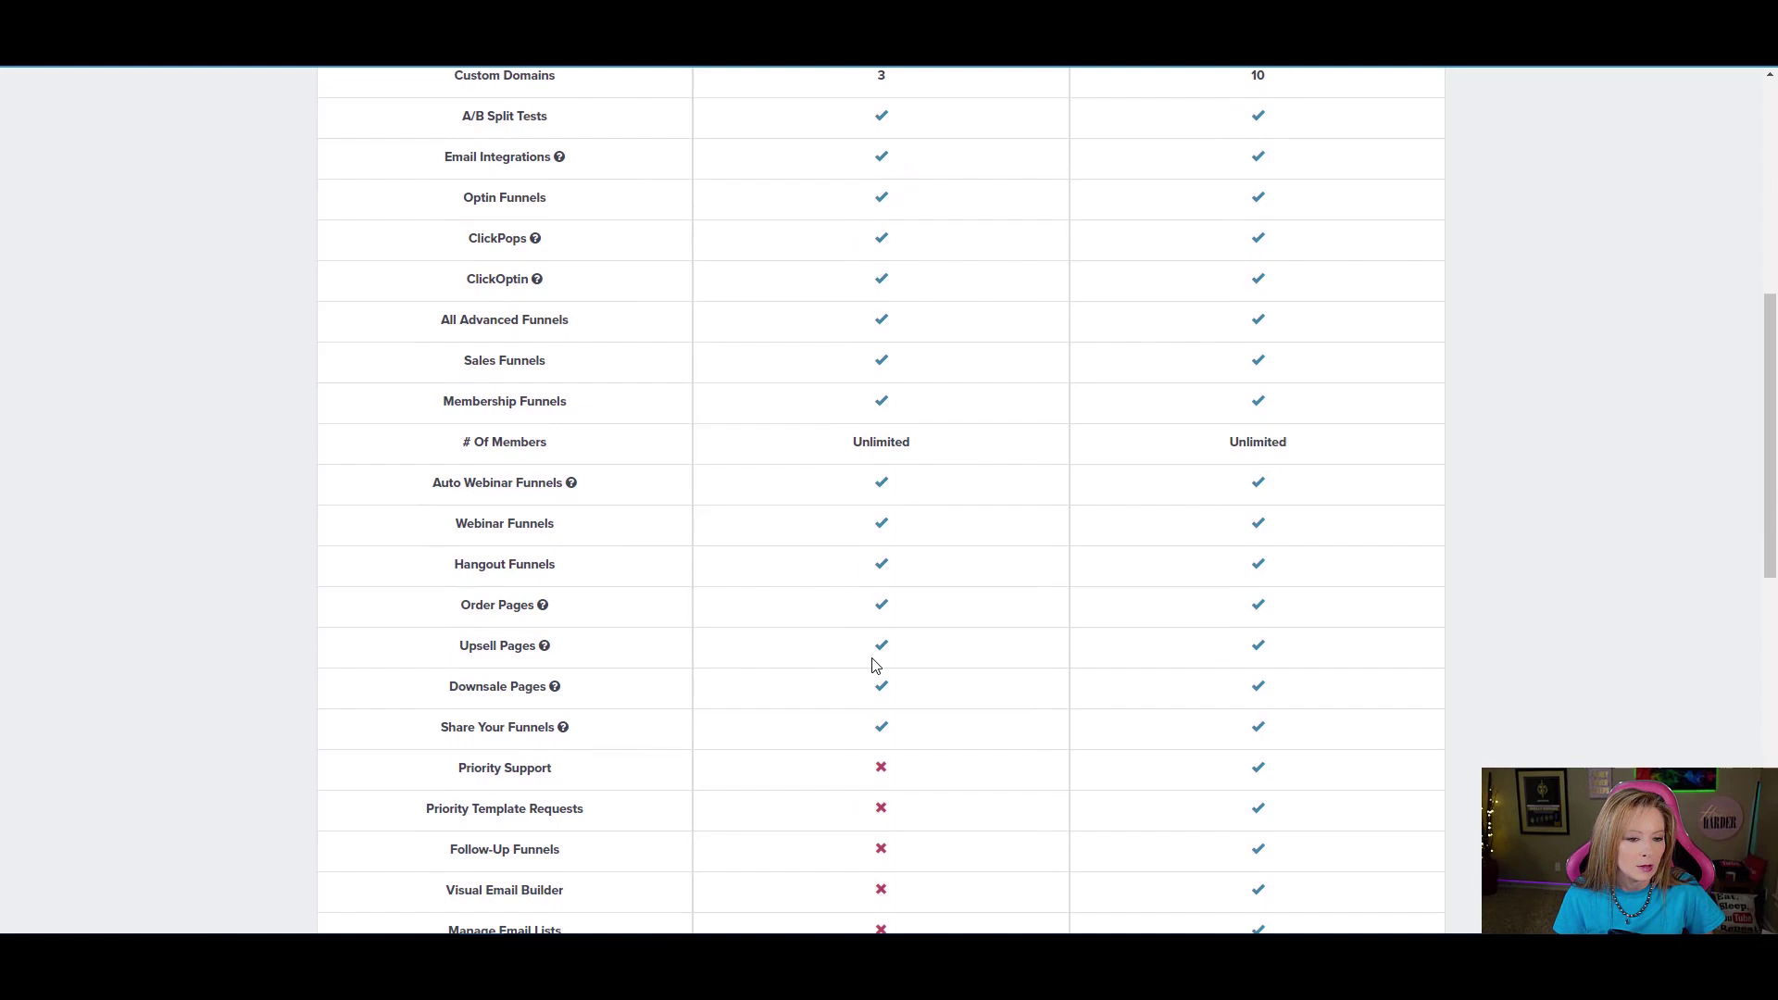
{"action": "scroll", "coordinate": [875, 665], "scroll_direction": "down", "scroll_amount": 3}
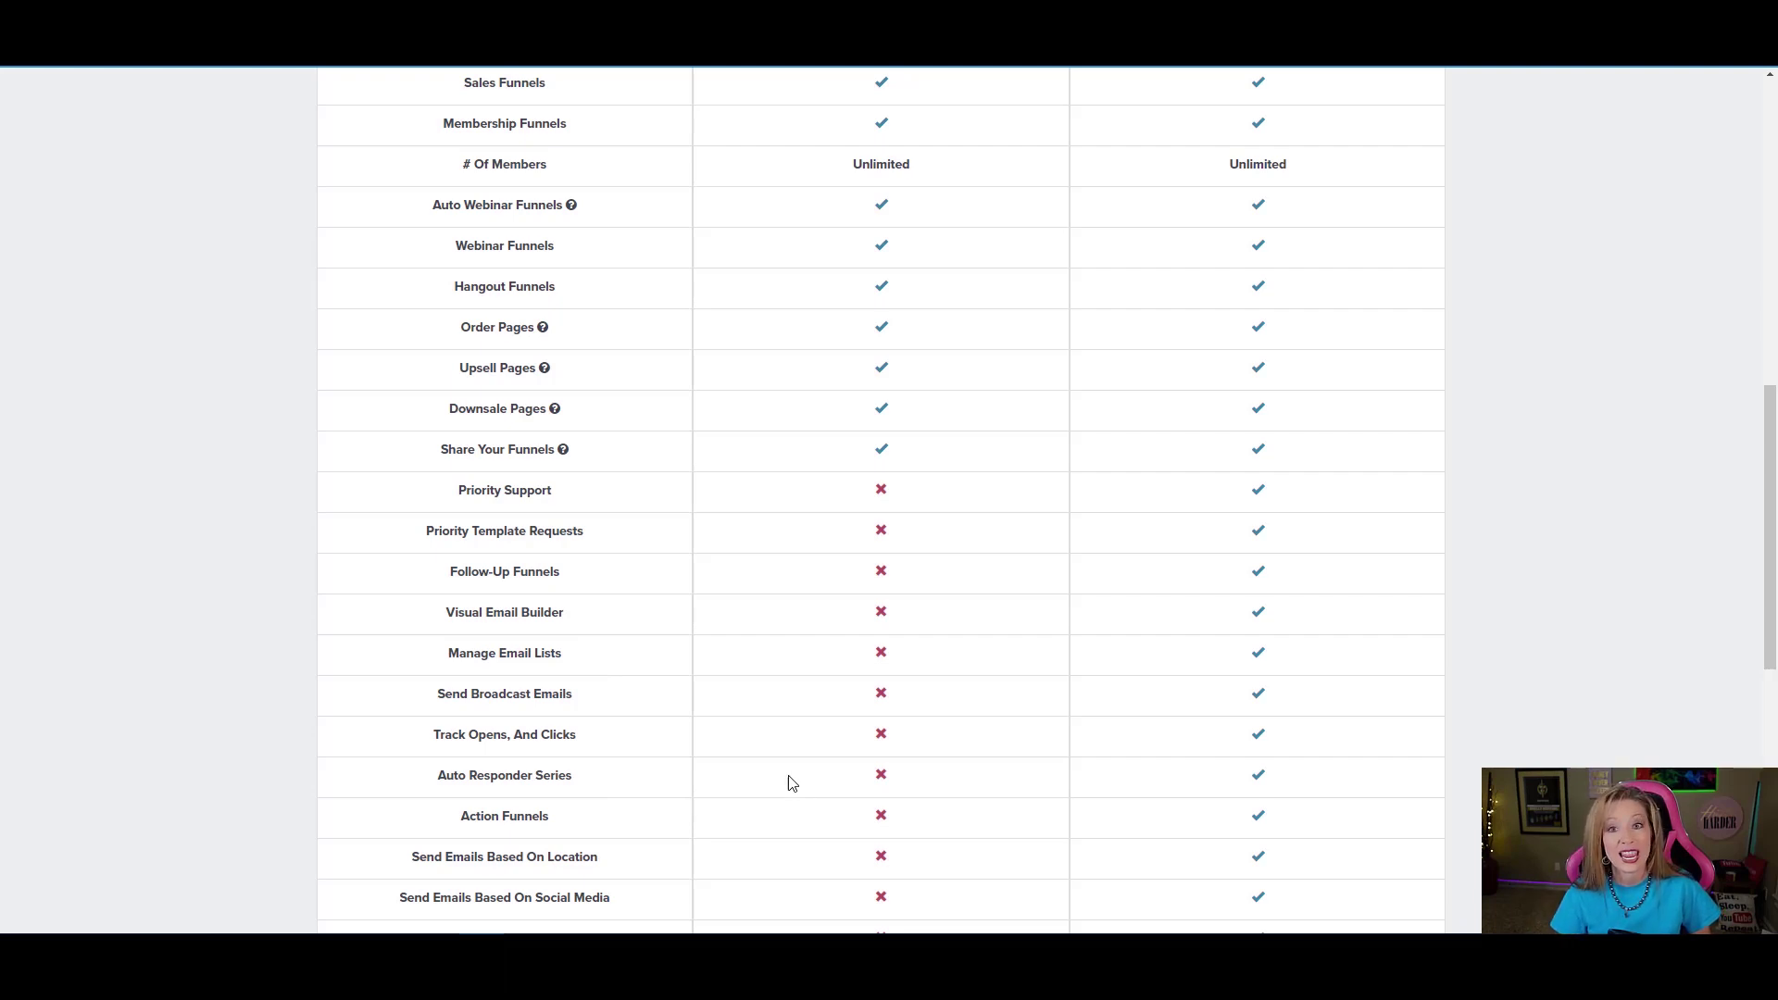
{"action": "scroll", "coordinate": [479, 686], "scroll_direction": "down", "scroll_amount": 2}
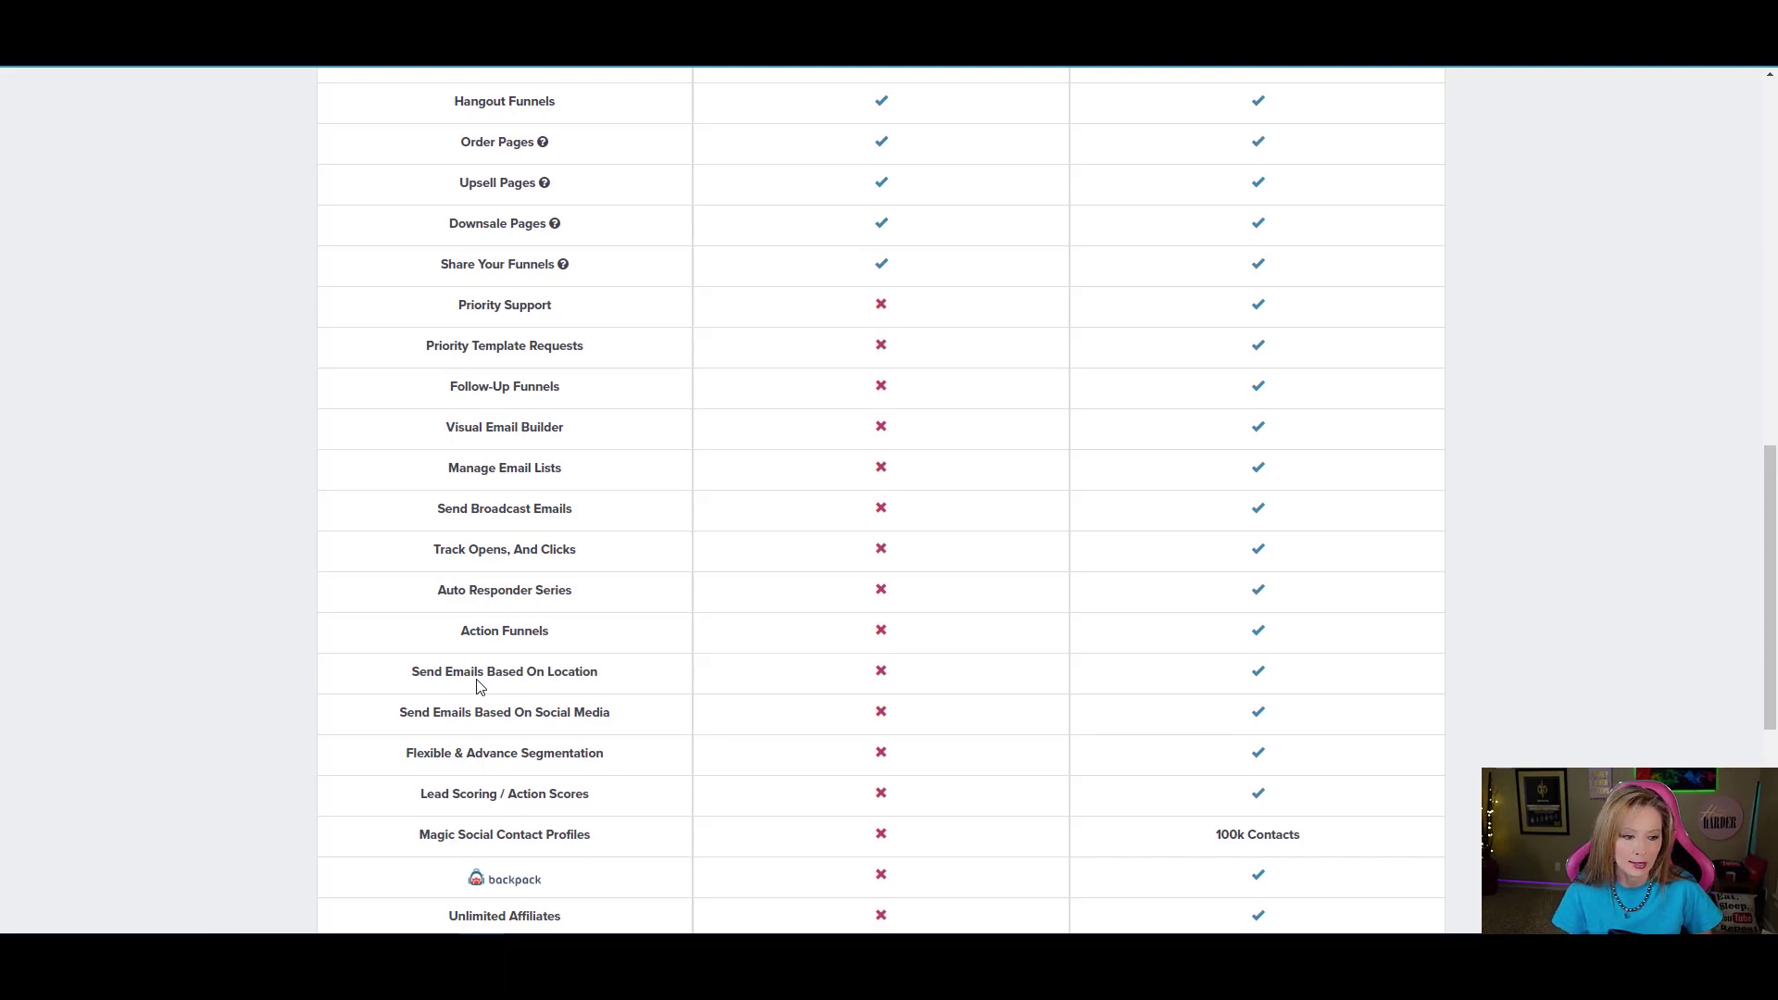
{"action": "scroll", "coordinate": [825, 714], "scroll_direction": "down", "scroll_amount": 6}
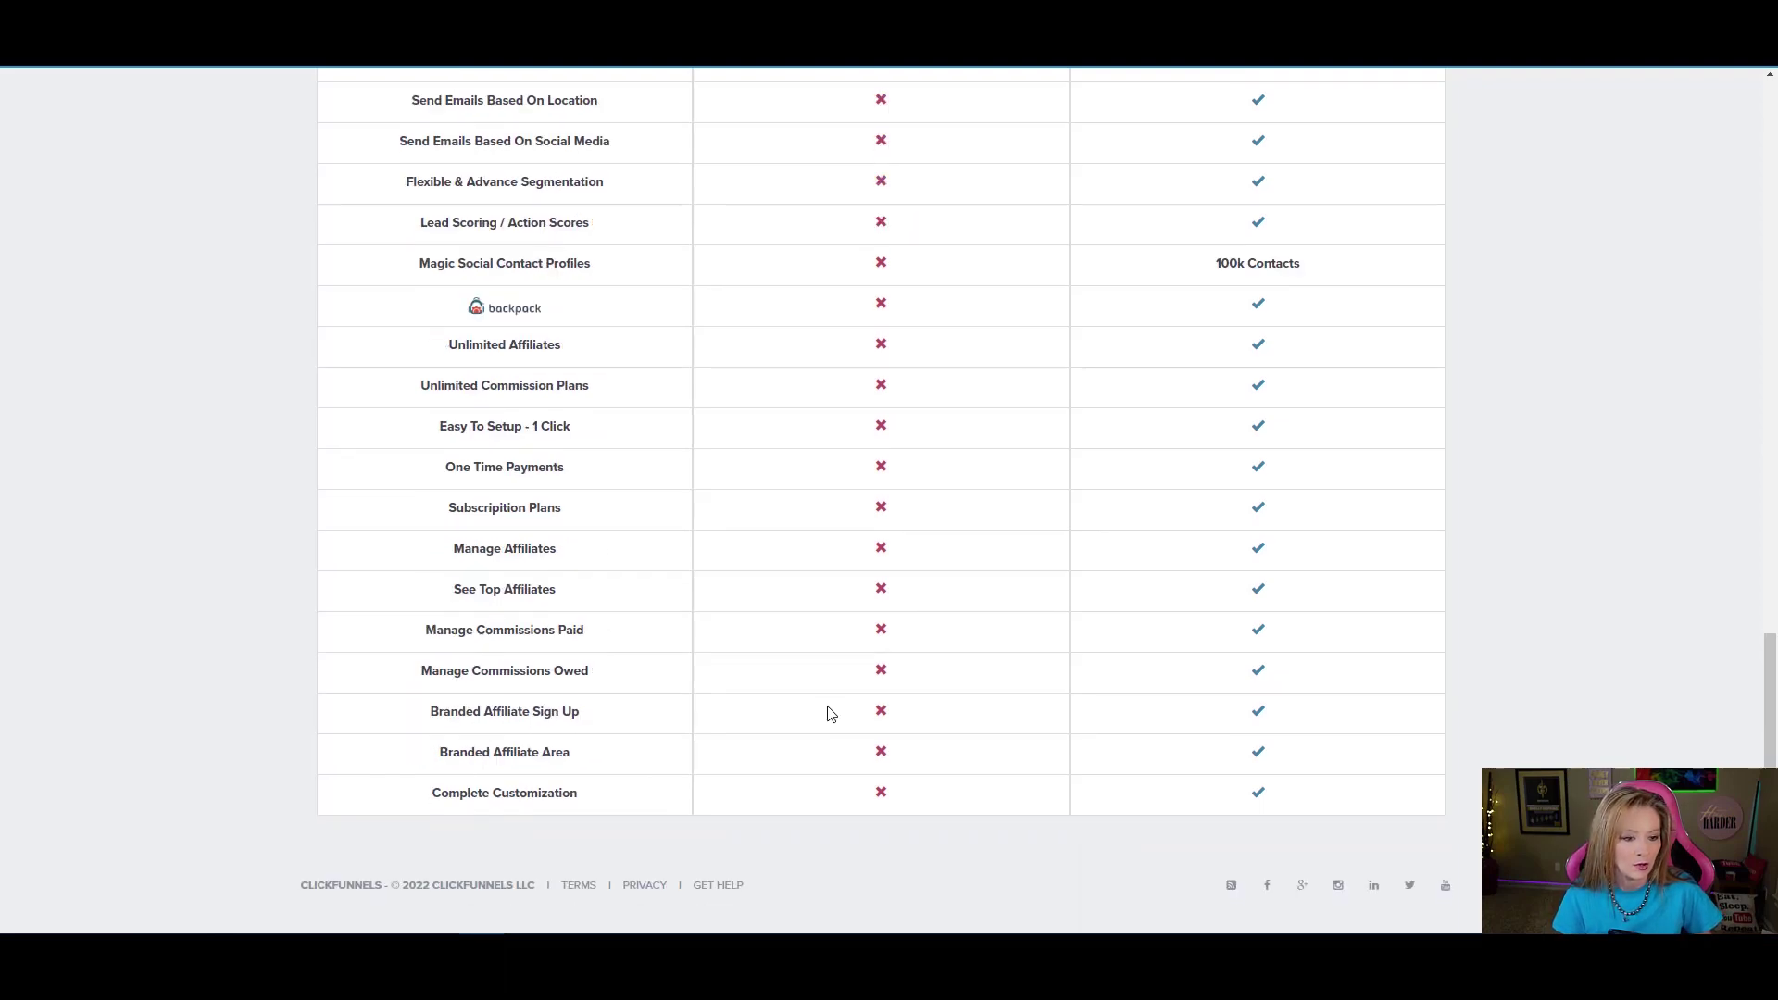
{"action": "scroll", "coordinate": [825, 713], "scroll_direction": "up", "scroll_amount": 12}
{"action": "scroll", "coordinate": [829, 714], "scroll_direction": "up", "scroll_amount": 3}
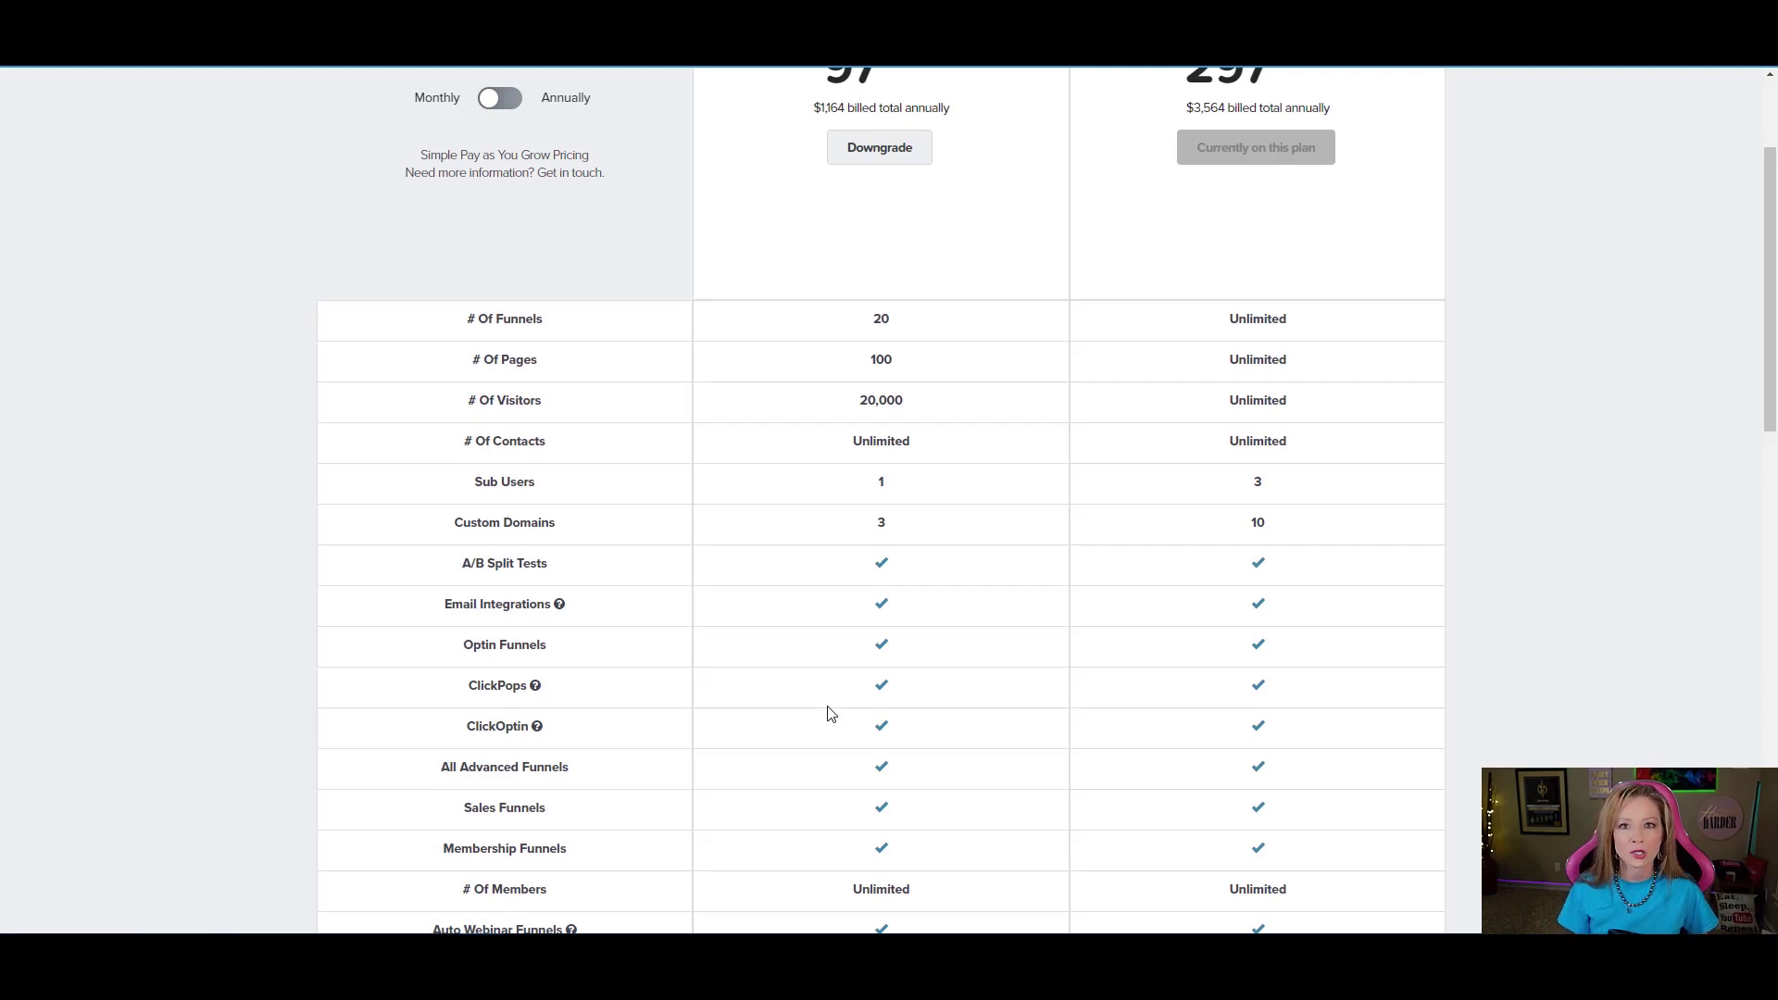
- Scroll through the rest of the ClickFunnels Basic versus Platinum feature comparison table
{"action": "scroll", "coordinate": [1172, 425], "scroll_direction": "up", "scroll_amount": 1}
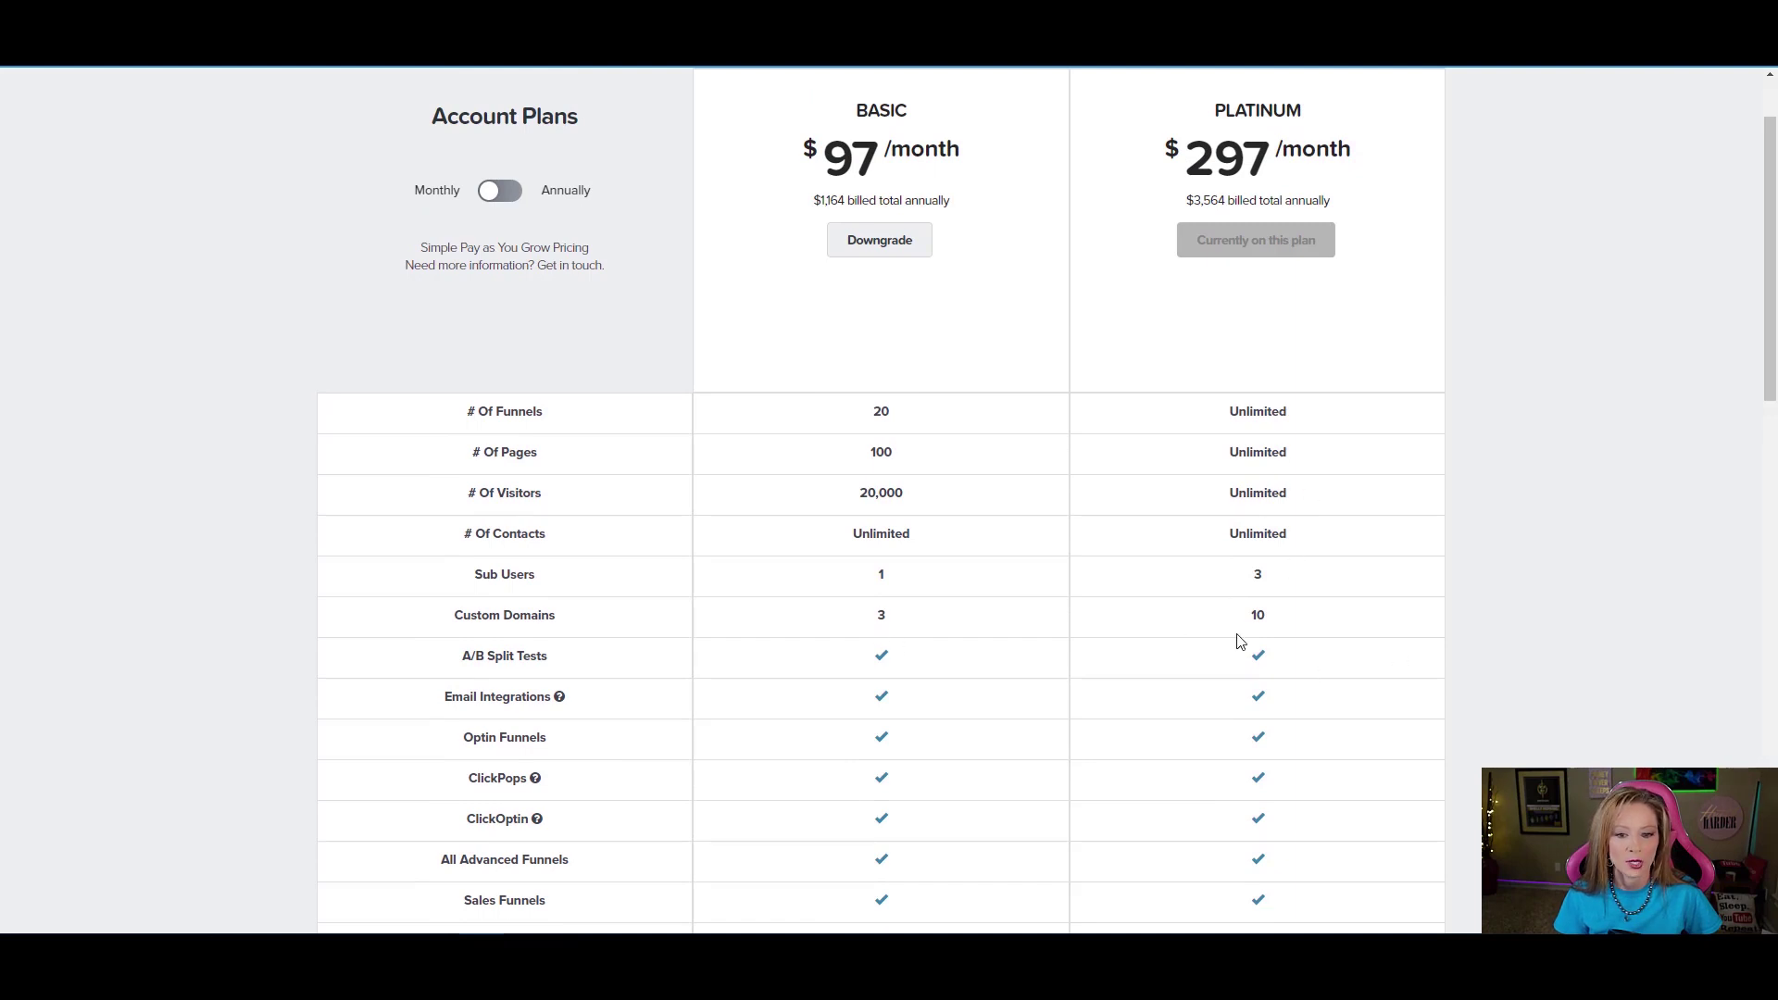
{"action": "scroll", "coordinate": [1262, 637], "scroll_direction": "down", "scroll_amount": 4}
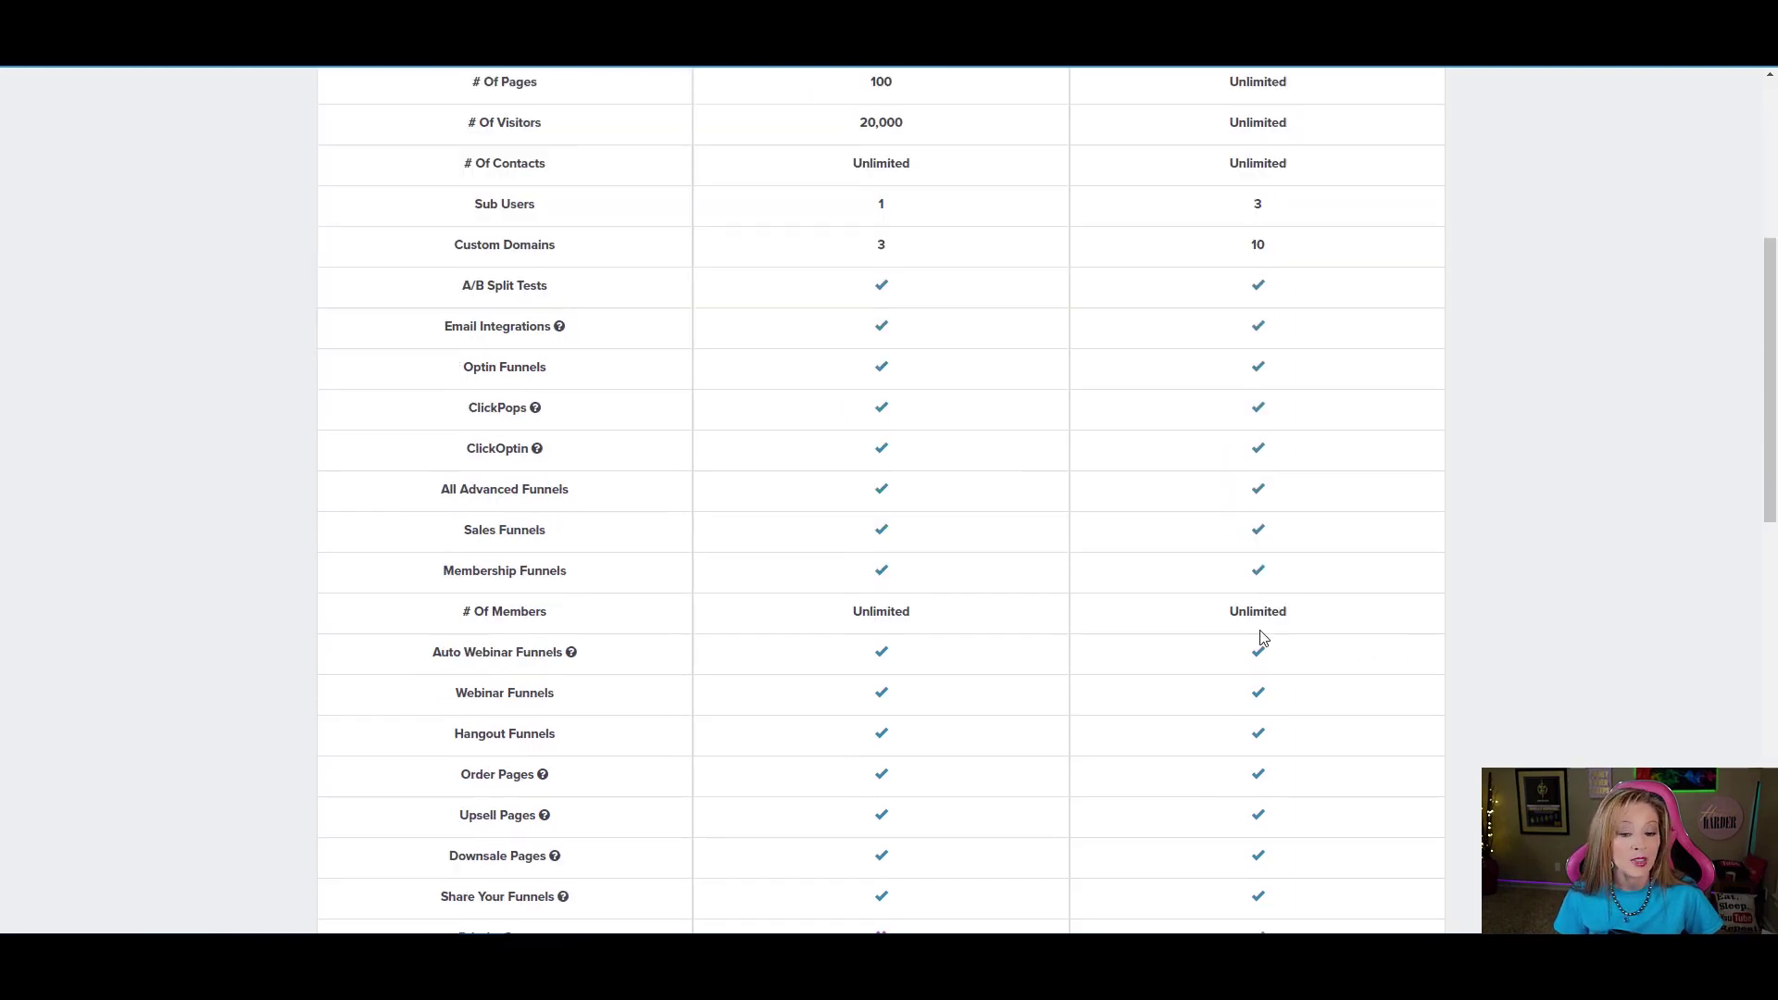
{"action": "scroll", "coordinate": [1262, 637], "scroll_direction": "down", "scroll_amount": 3}
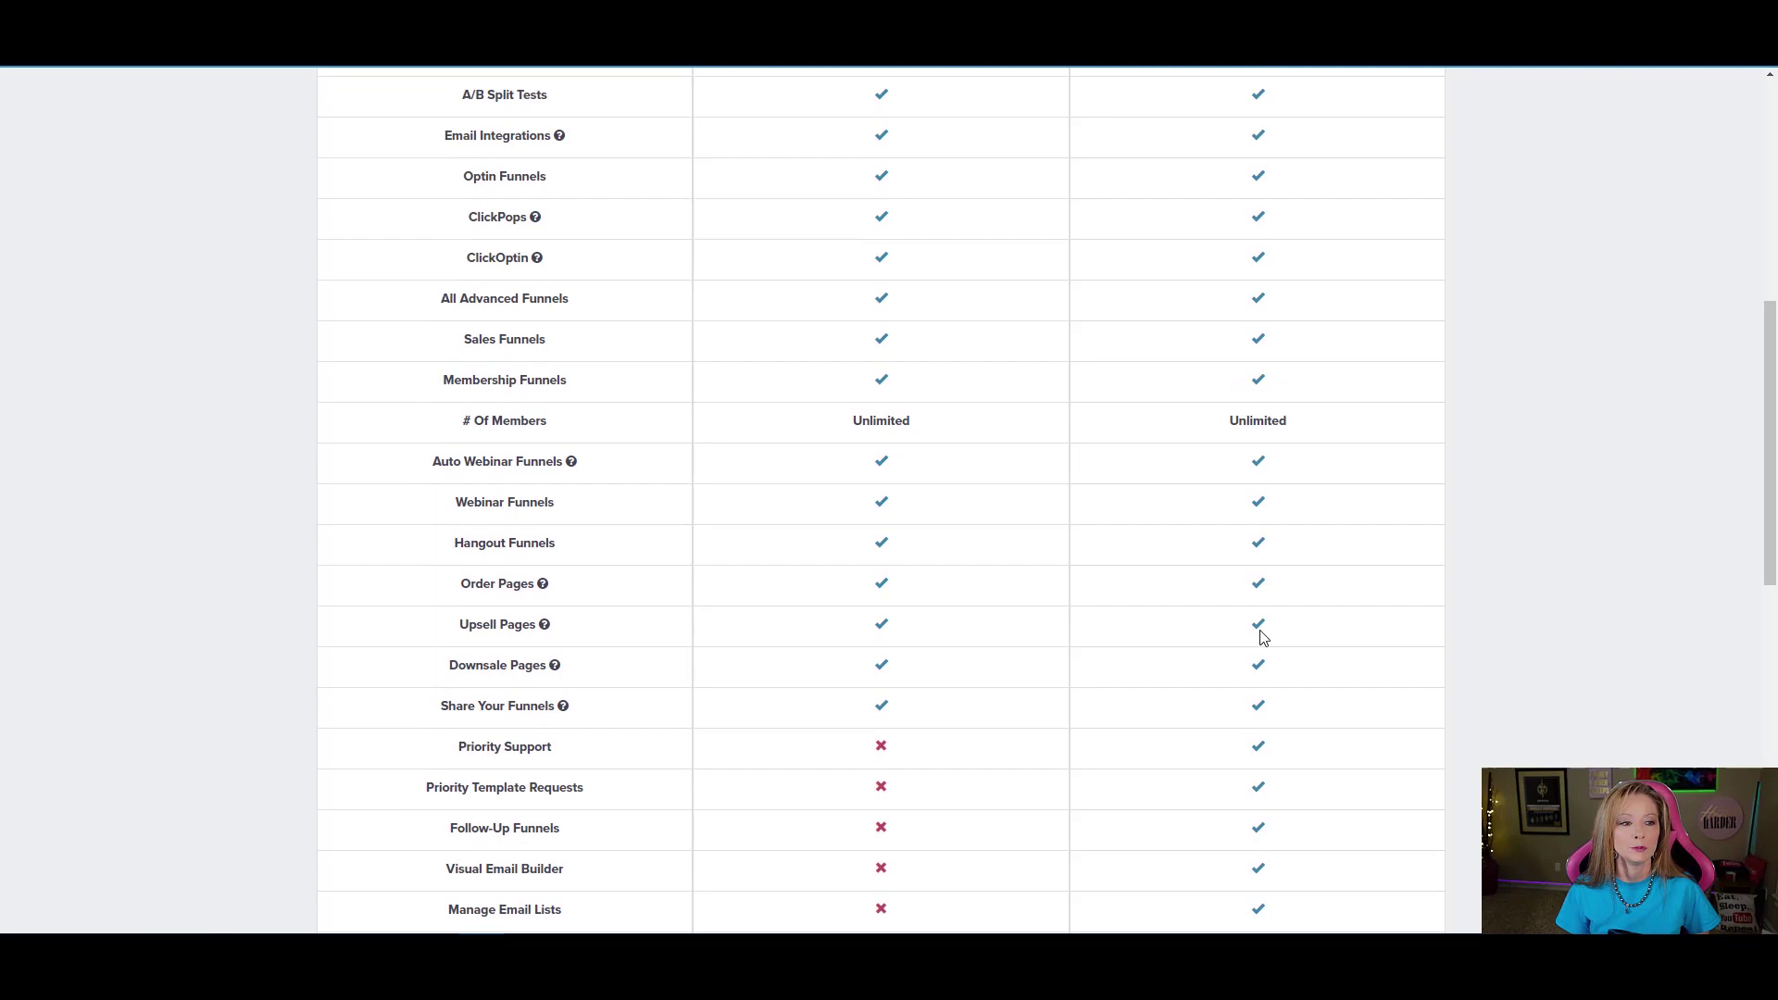
{"action": "scroll", "coordinate": [1262, 637], "scroll_direction": "down", "scroll_amount": 3}
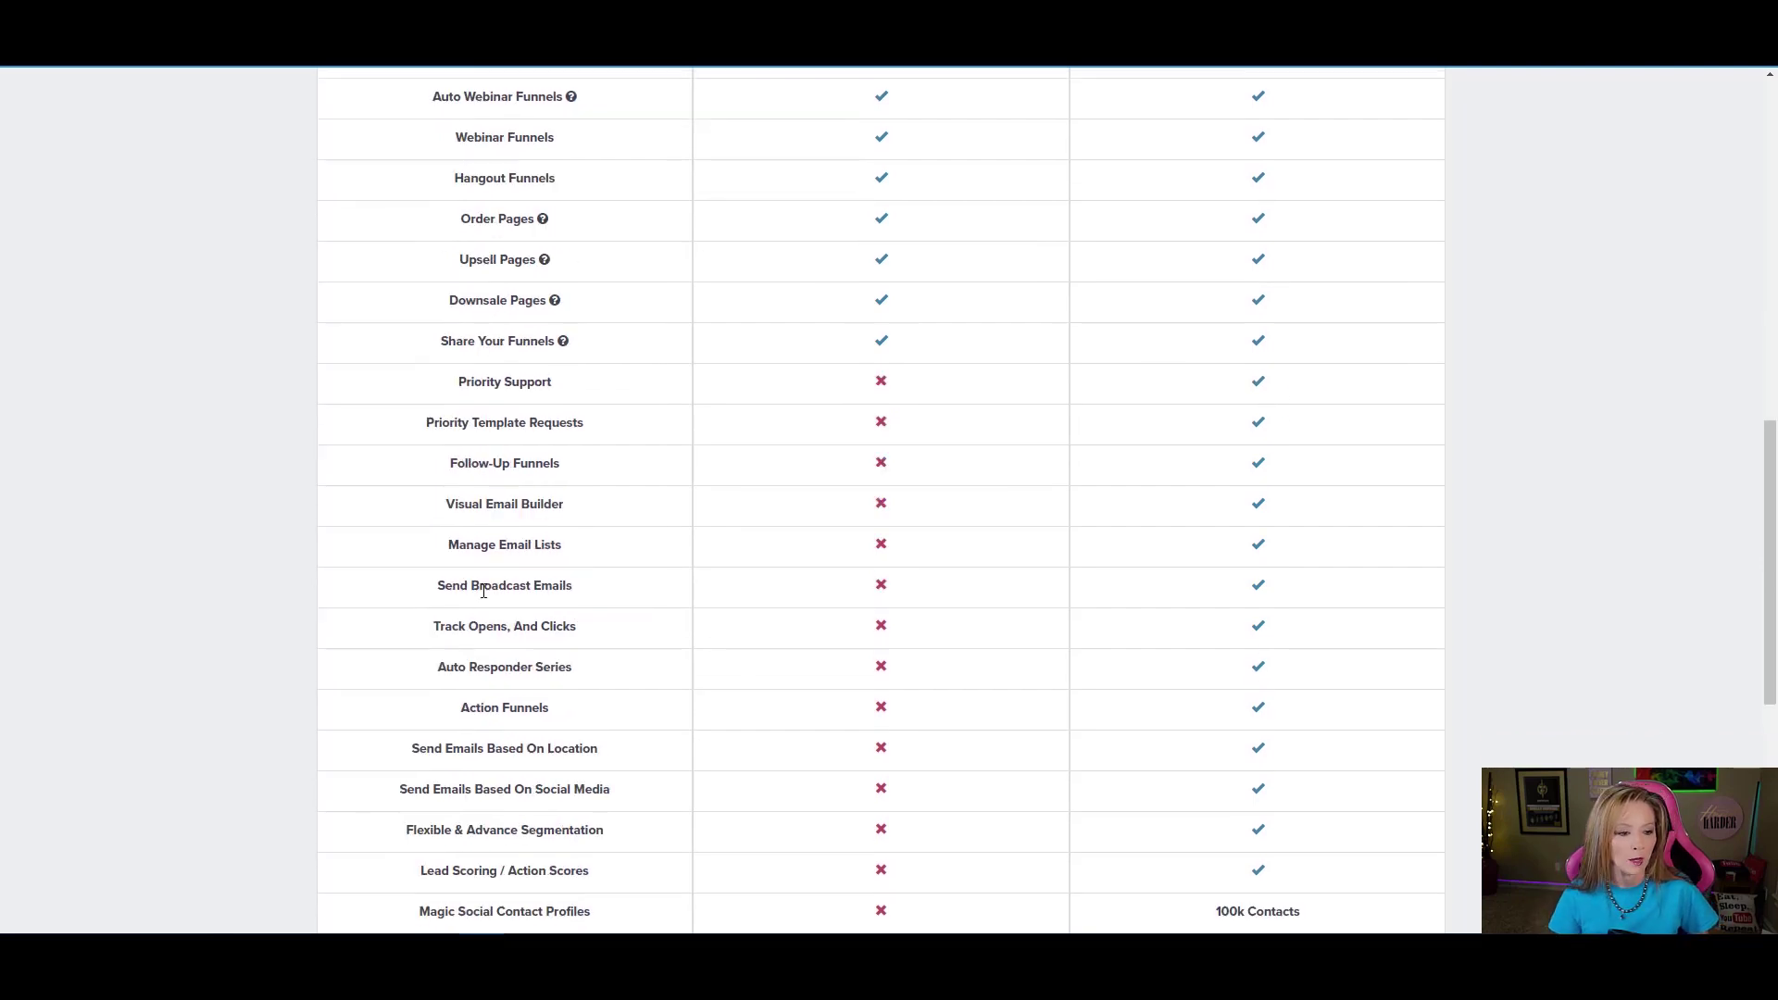
{"action": "scroll", "coordinate": [1250, 648], "scroll_direction": "down", "scroll_amount": 7}
{"action": "scroll", "coordinate": [1250, 652], "scroll_direction": "up", "scroll_amount": 6}
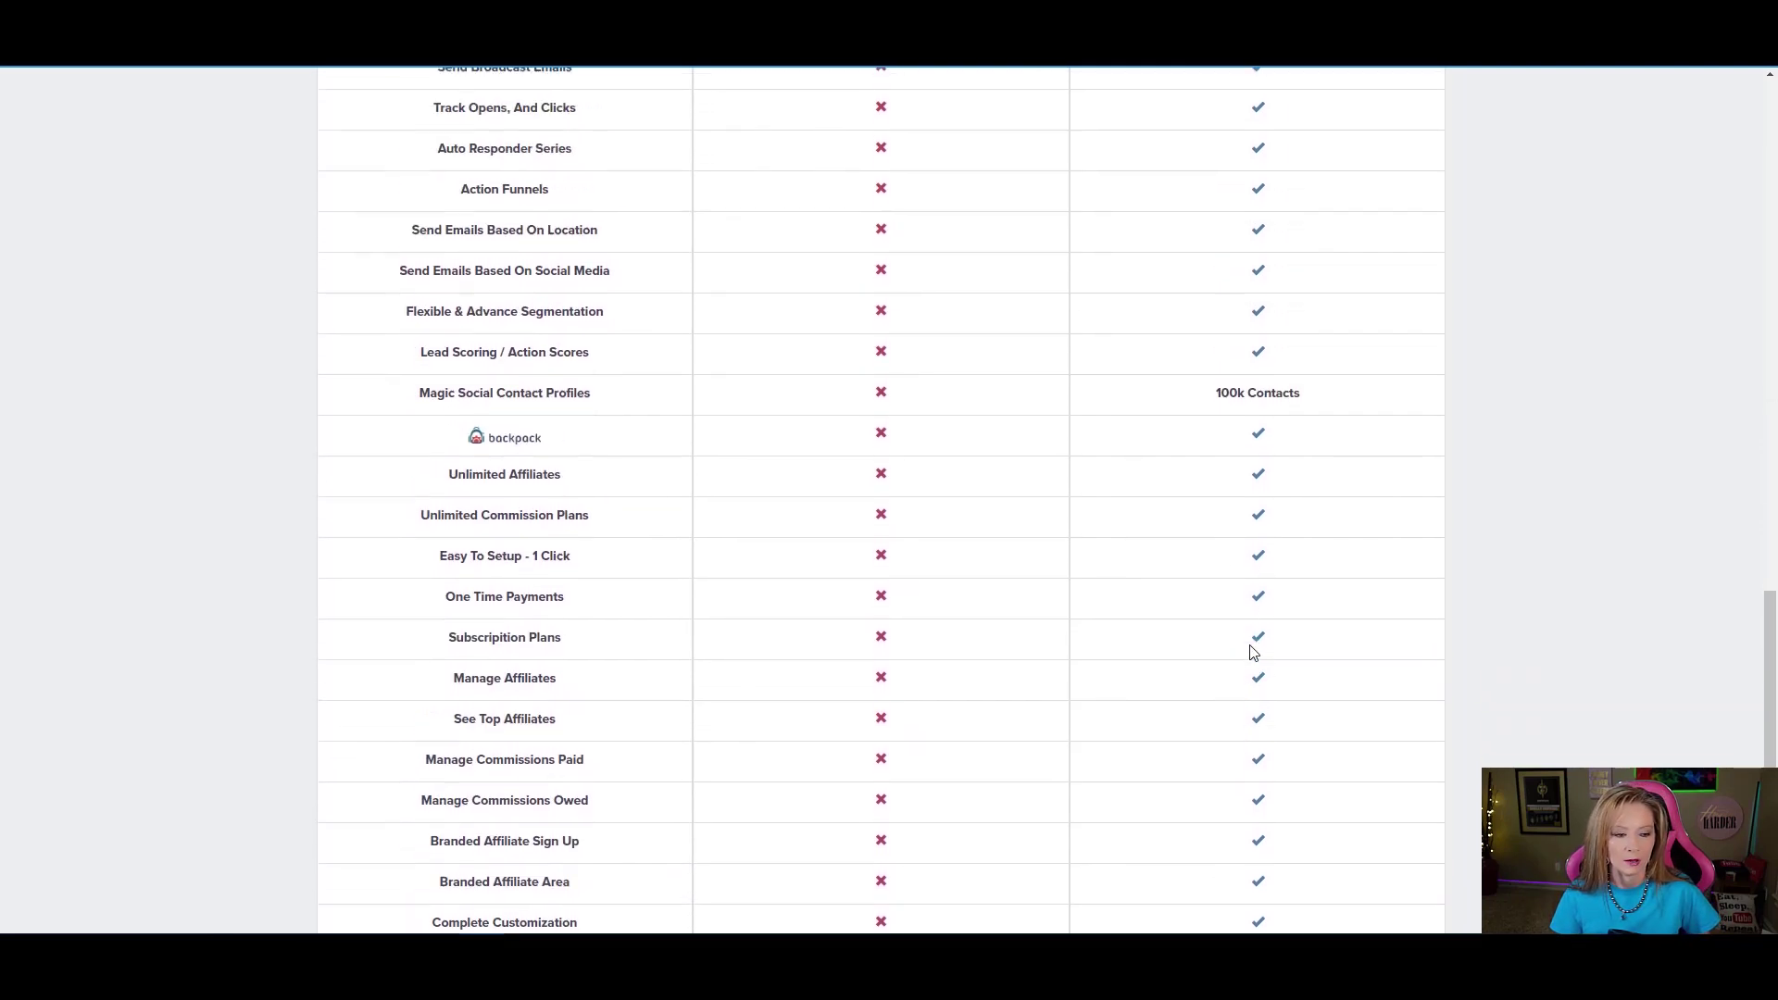
{"action": "scroll", "coordinate": [1252, 652], "scroll_direction": "up", "scroll_amount": 12}
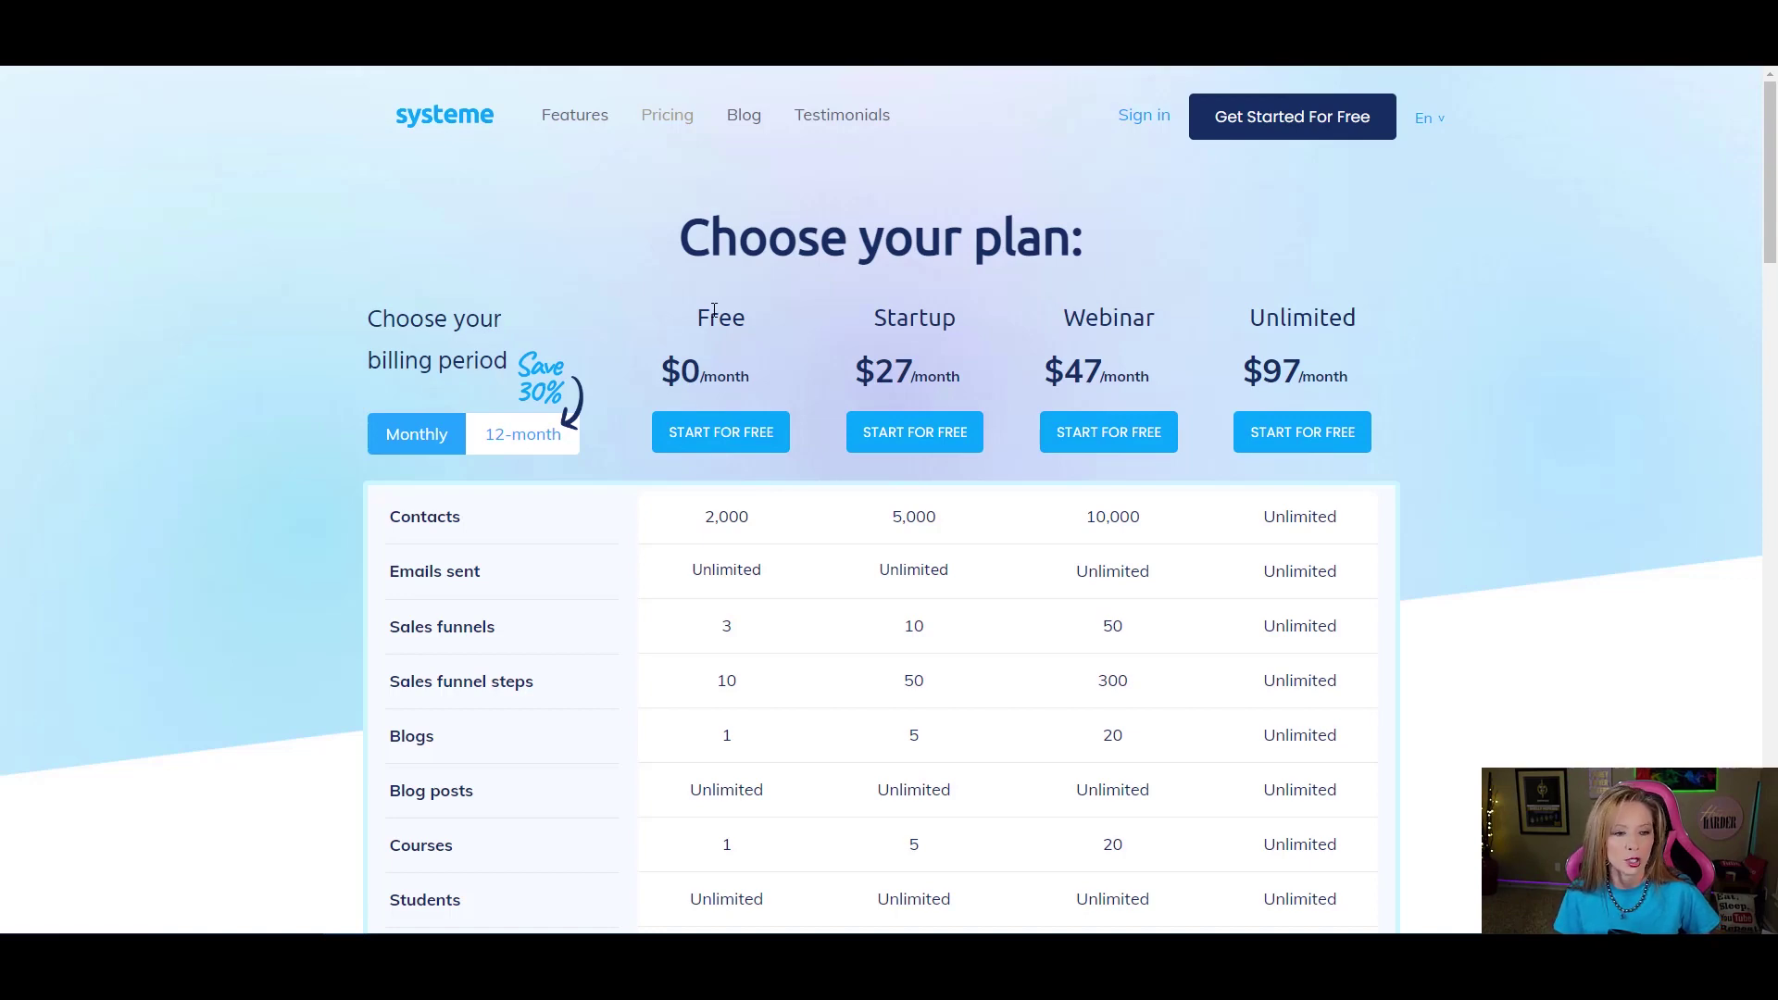
{"action": "scroll", "coordinate": [682, 460], "scroll_direction": "down", "scroll_amount": 1}
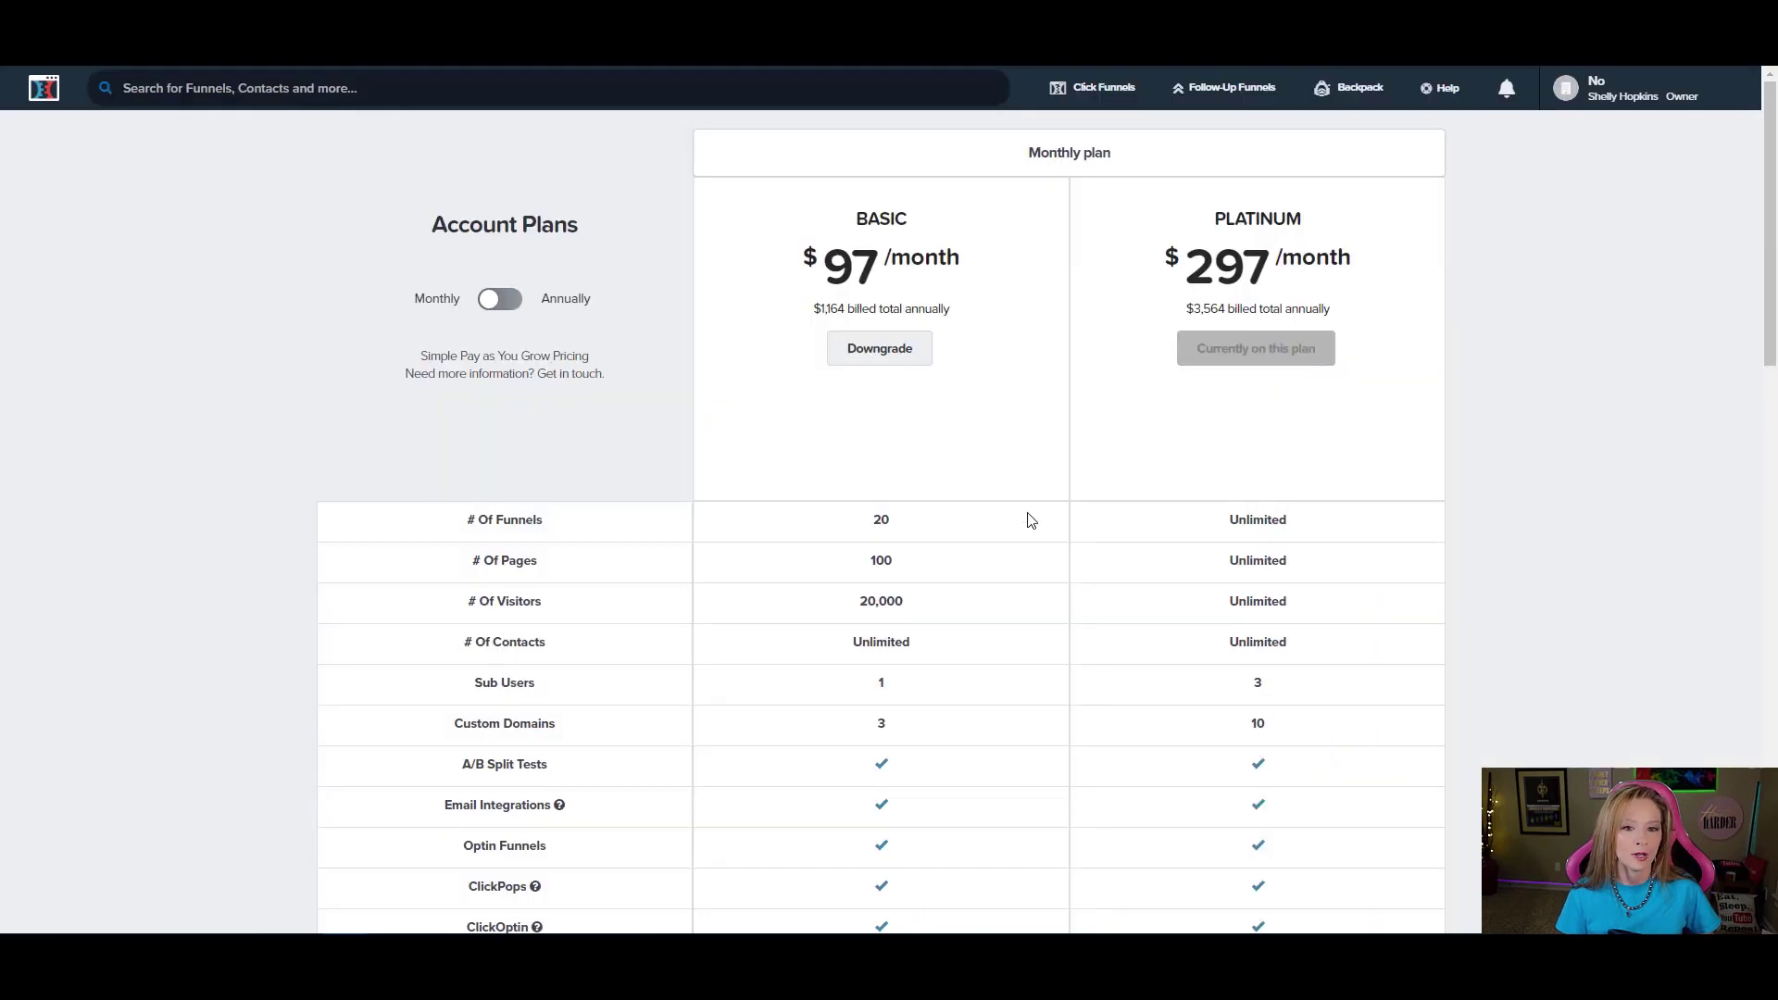
{"action": "scroll", "coordinate": [1174, 508], "scroll_direction": "down", "scroll_amount": 5}
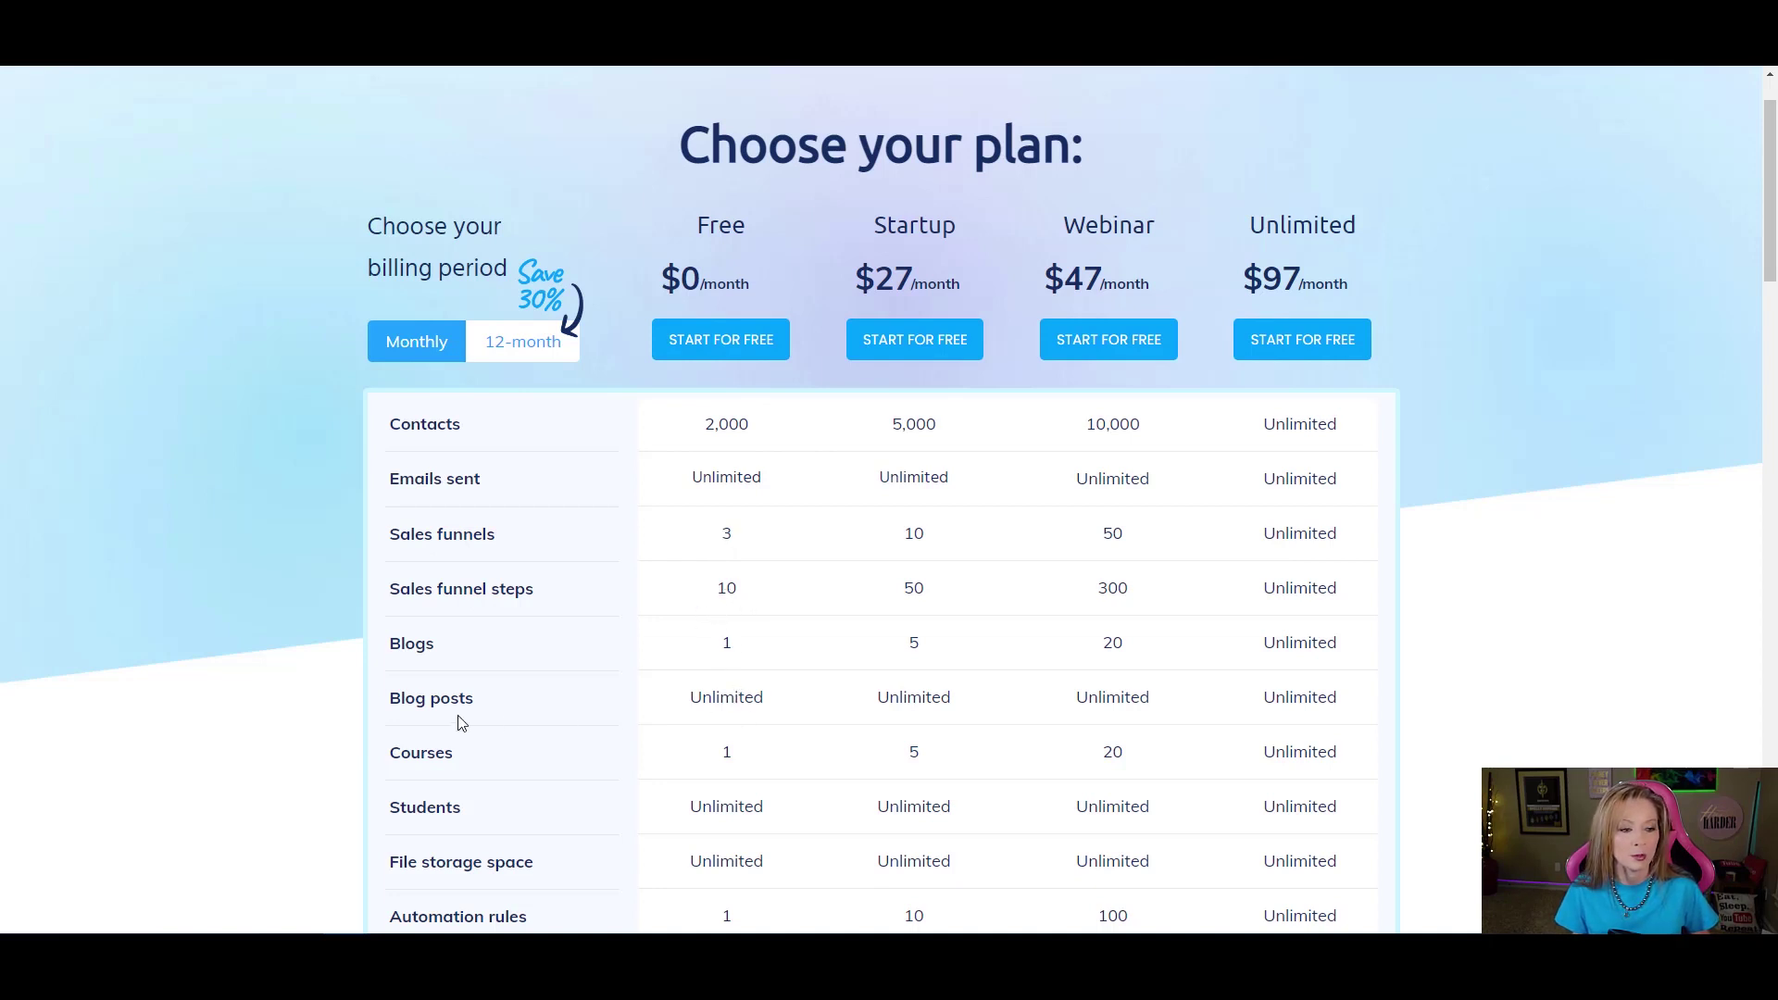
{"action": "scroll", "coordinate": [741, 700], "scroll_direction": "down", "scroll_amount": 1}
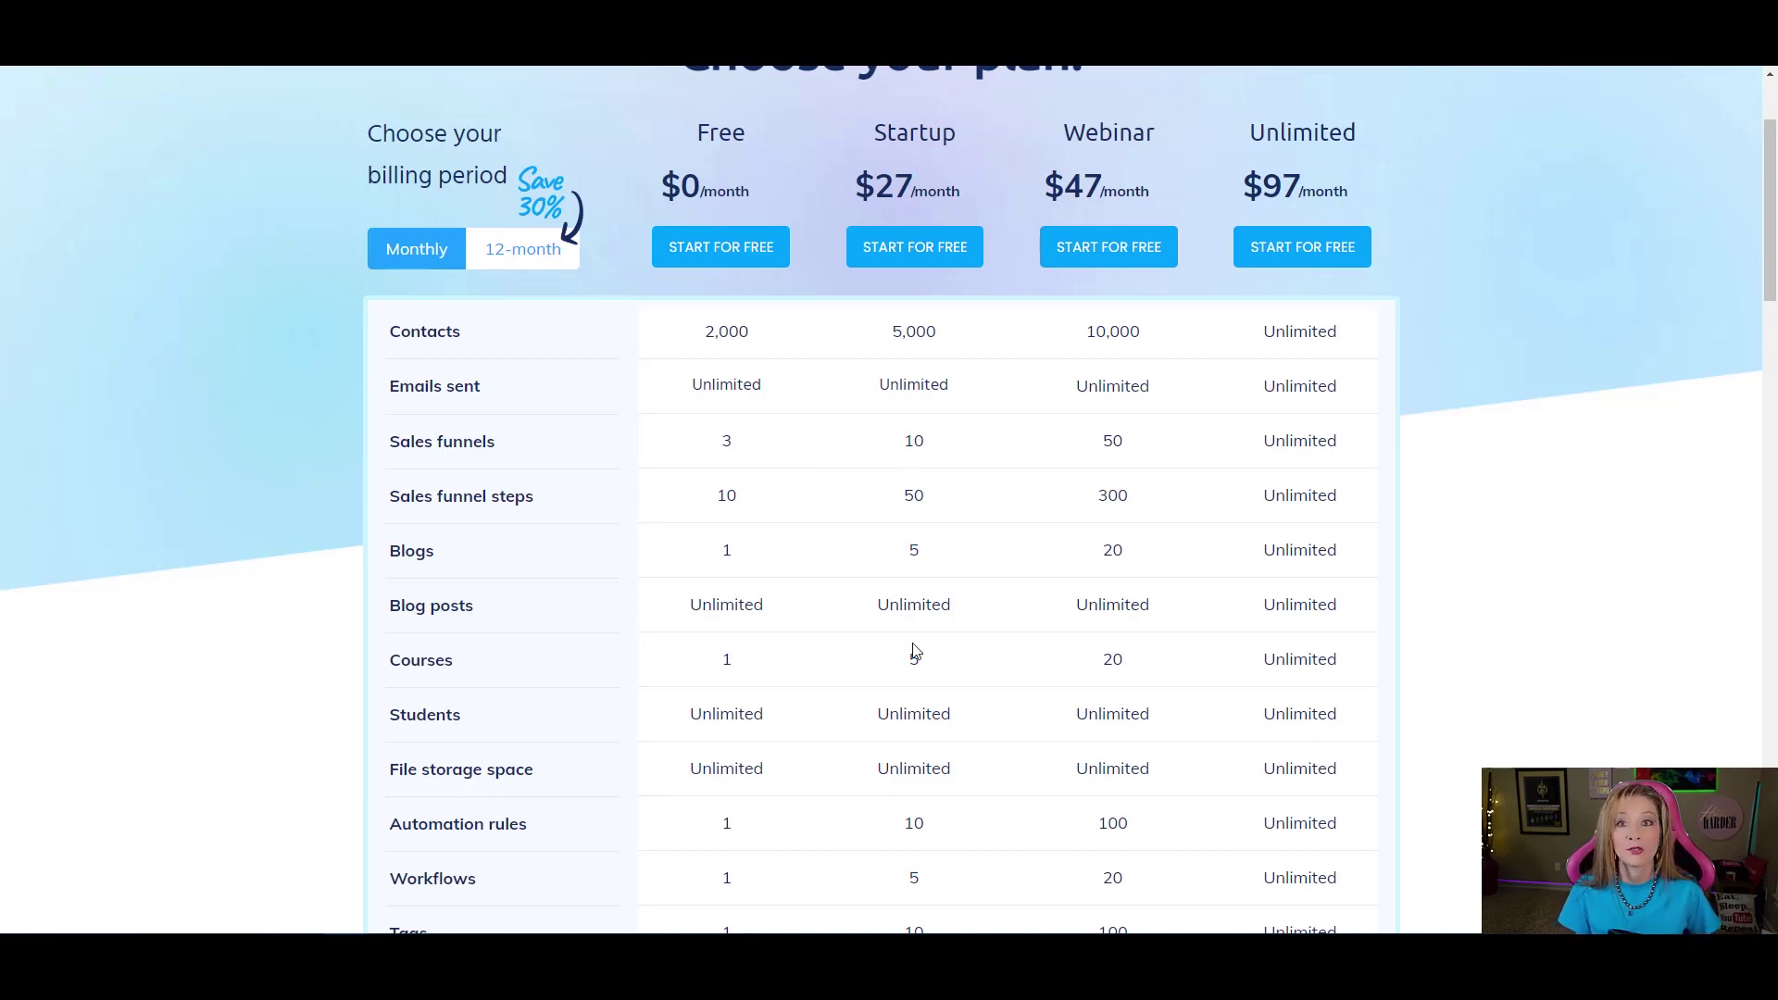
{"action": "scroll", "coordinate": [529, 662], "scroll_direction": "down", "scroll_amount": 2}
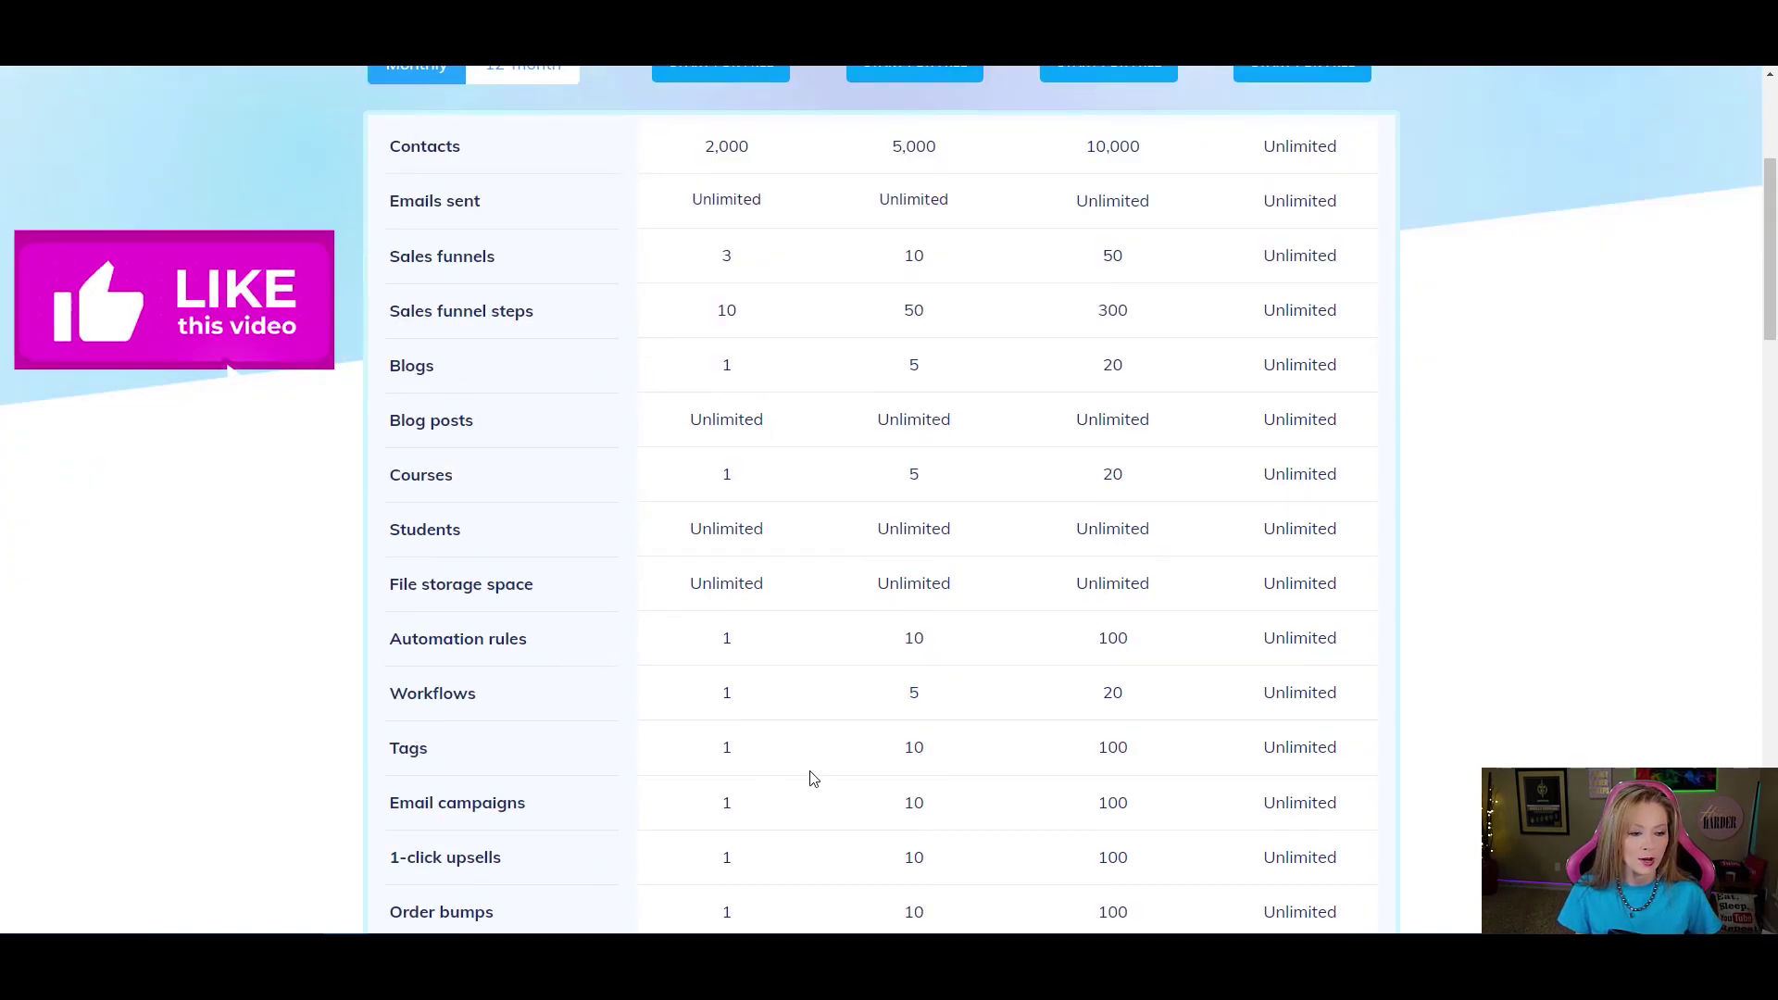
{"action": "scroll", "coordinate": [811, 776], "scroll_direction": "down", "scroll_amount": 1}
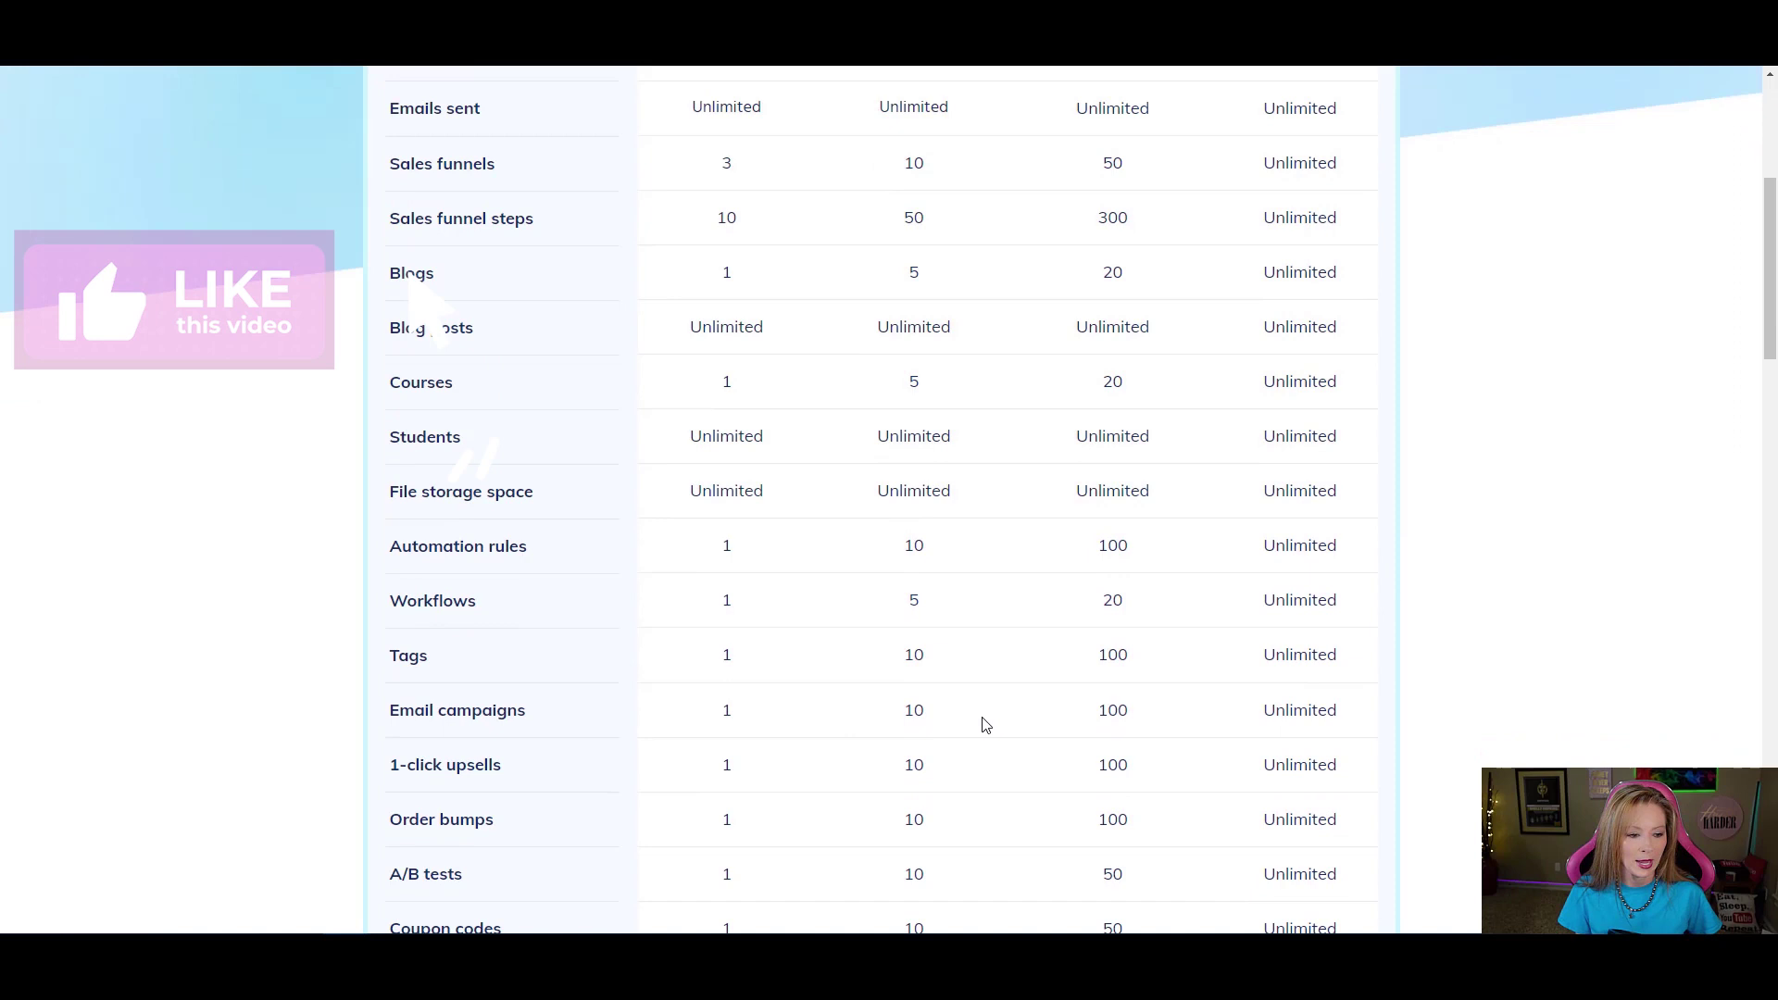
{"action": "scroll", "coordinate": [1001, 779], "scroll_direction": "down", "scroll_amount": 6}
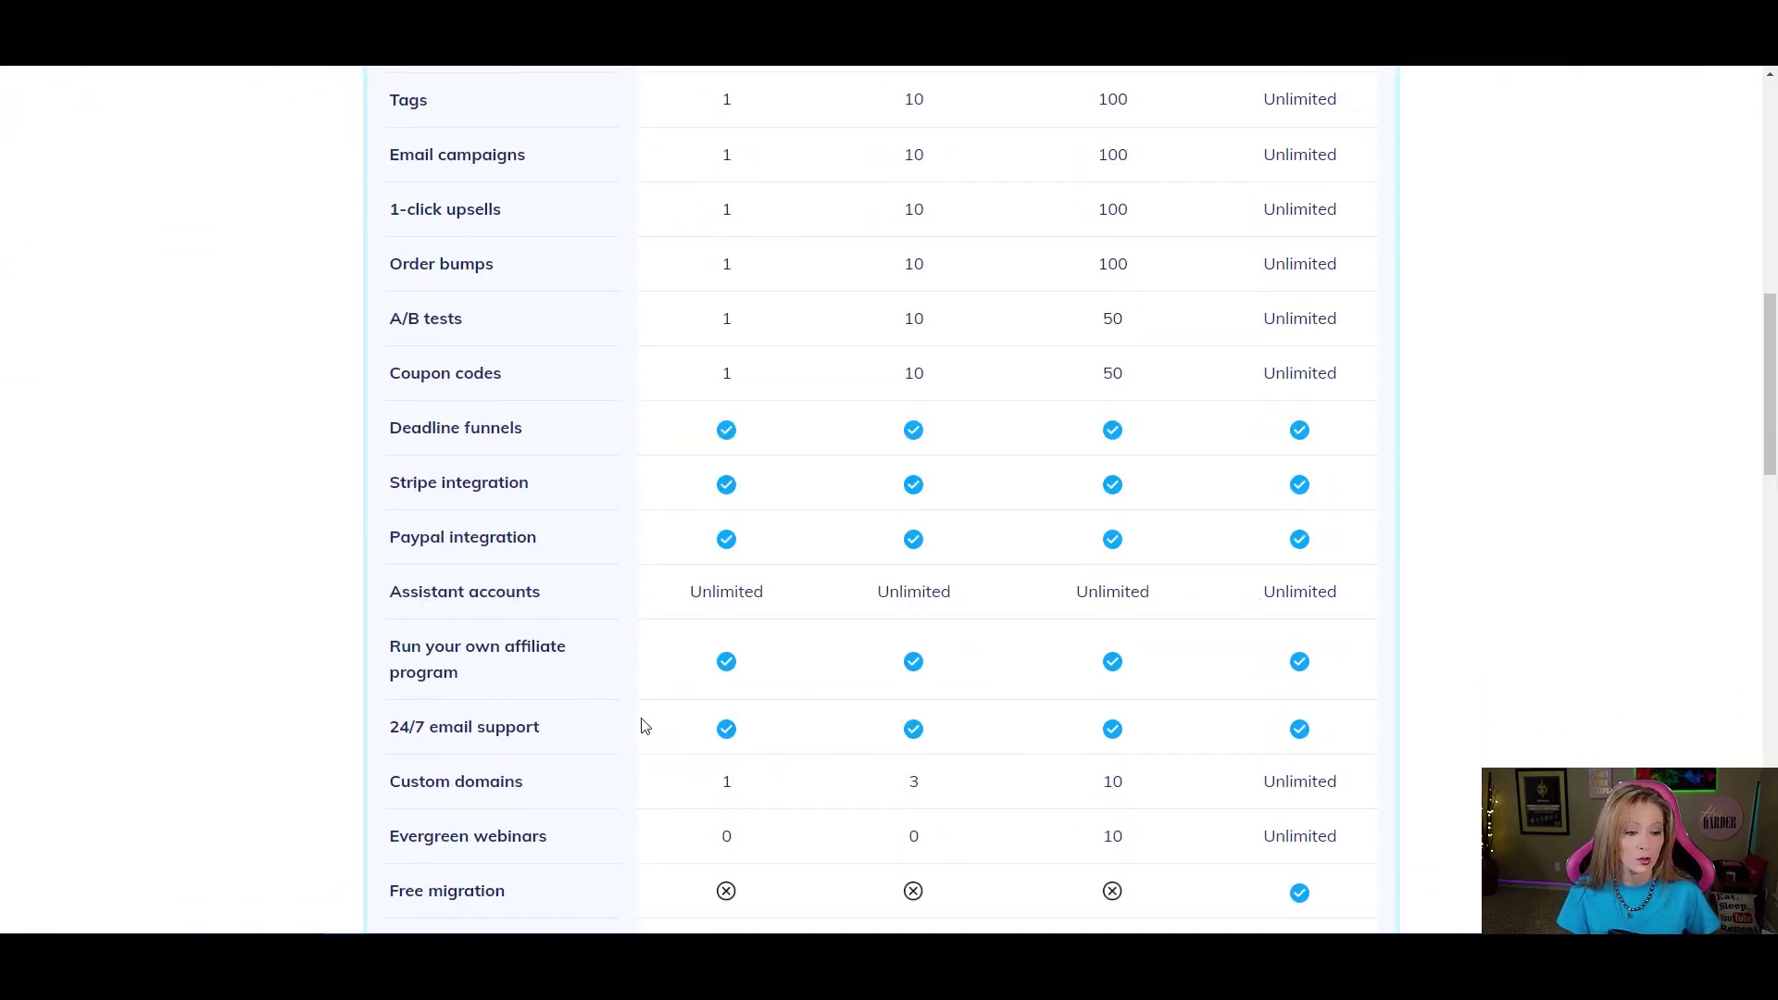
{"action": "scroll", "coordinate": [452, 694], "scroll_direction": "down", "scroll_amount": 1}
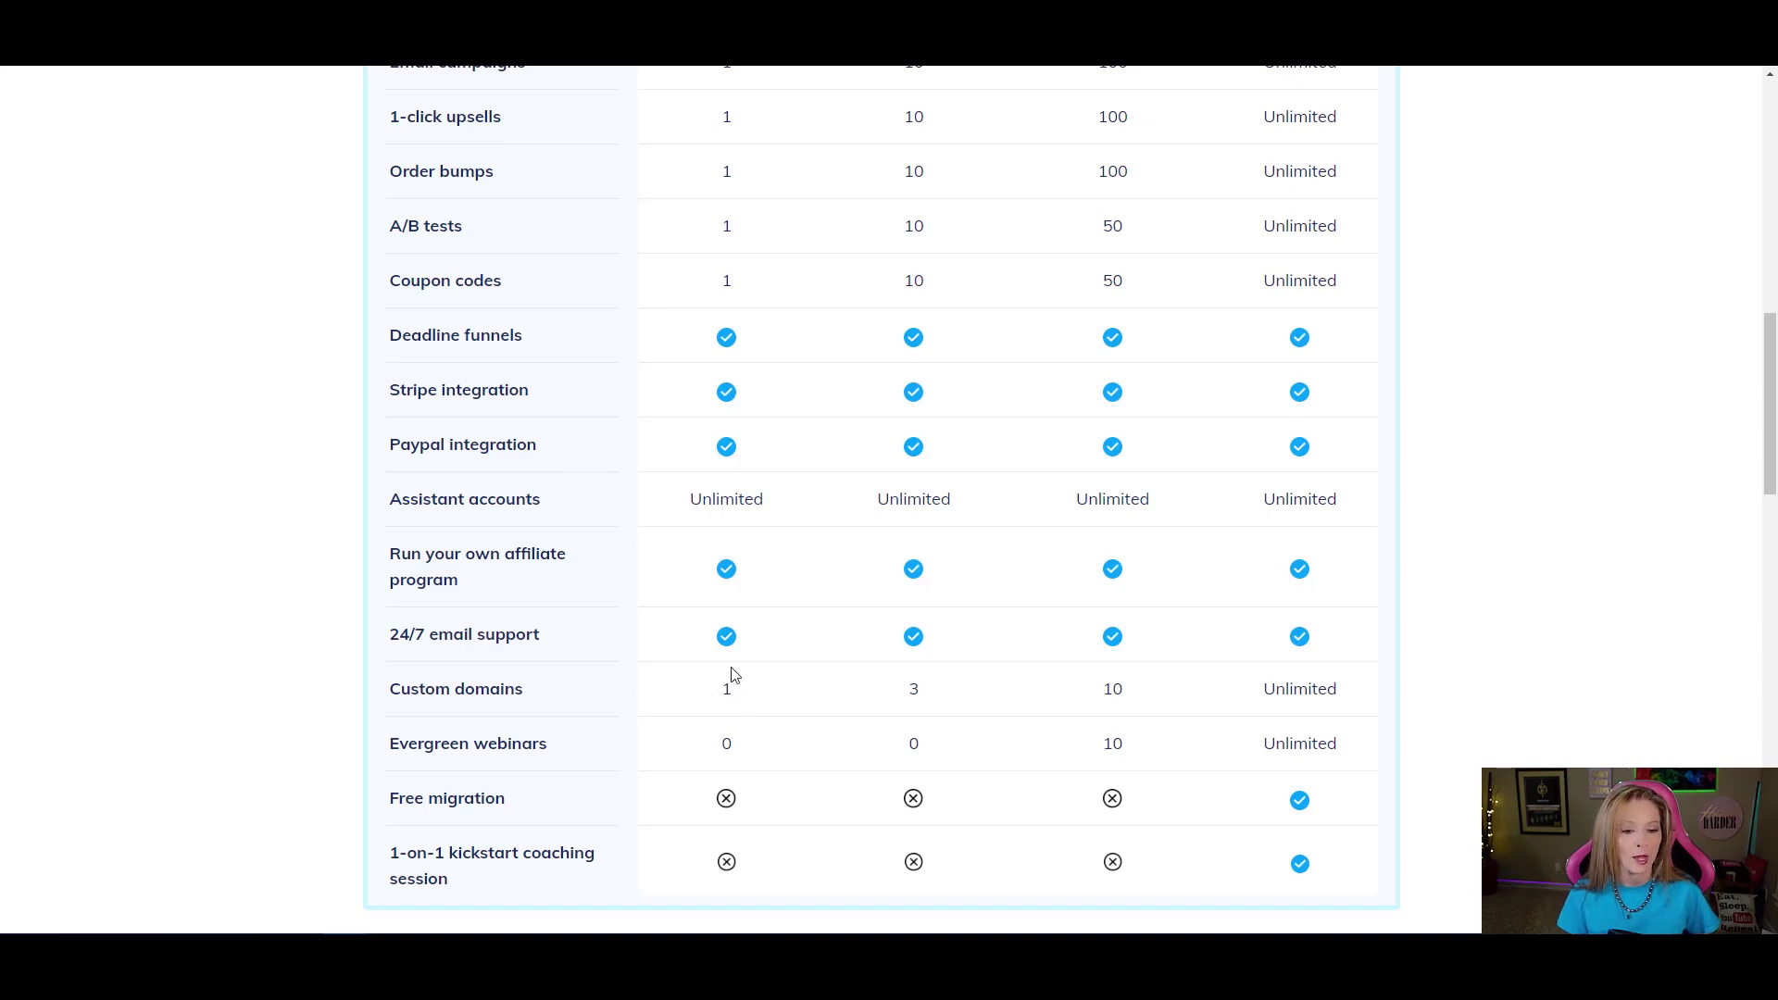
{"action": "scroll", "coordinate": [895, 706], "scroll_direction": "up", "scroll_amount": 5}
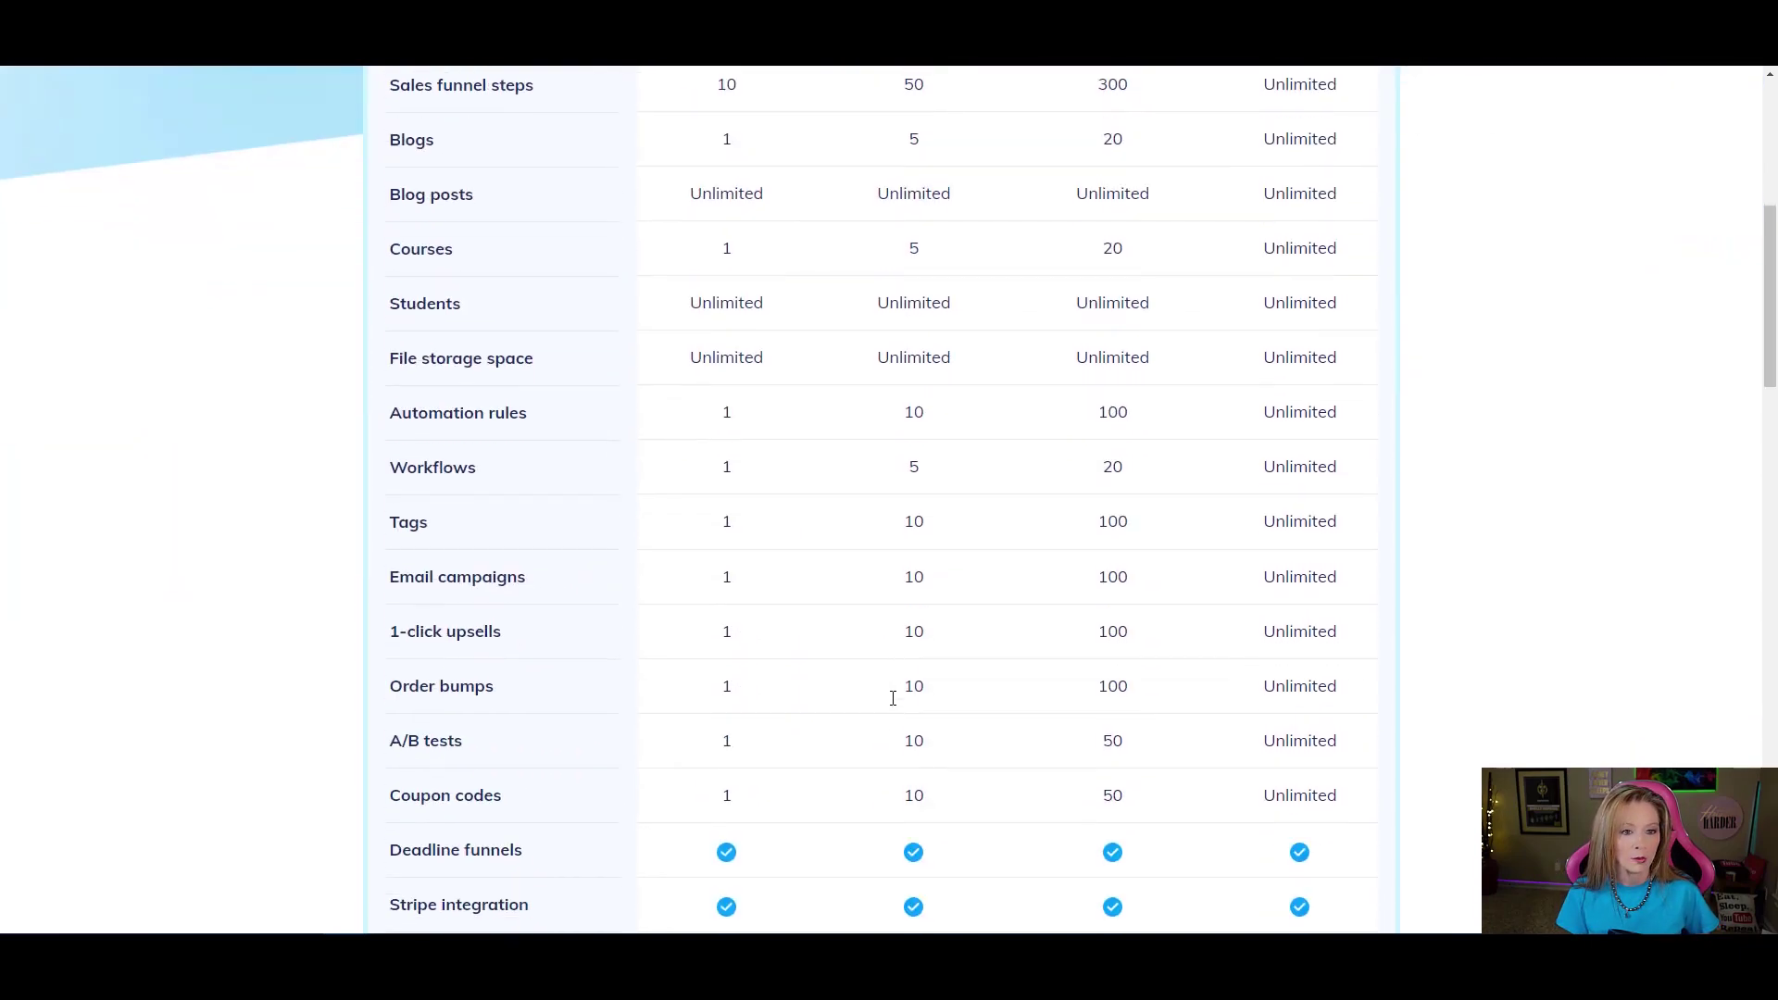
{"action": "scroll", "coordinate": [894, 706], "scroll_direction": "down", "scroll_amount": 7}
{"action": "key", "text": "Home"}
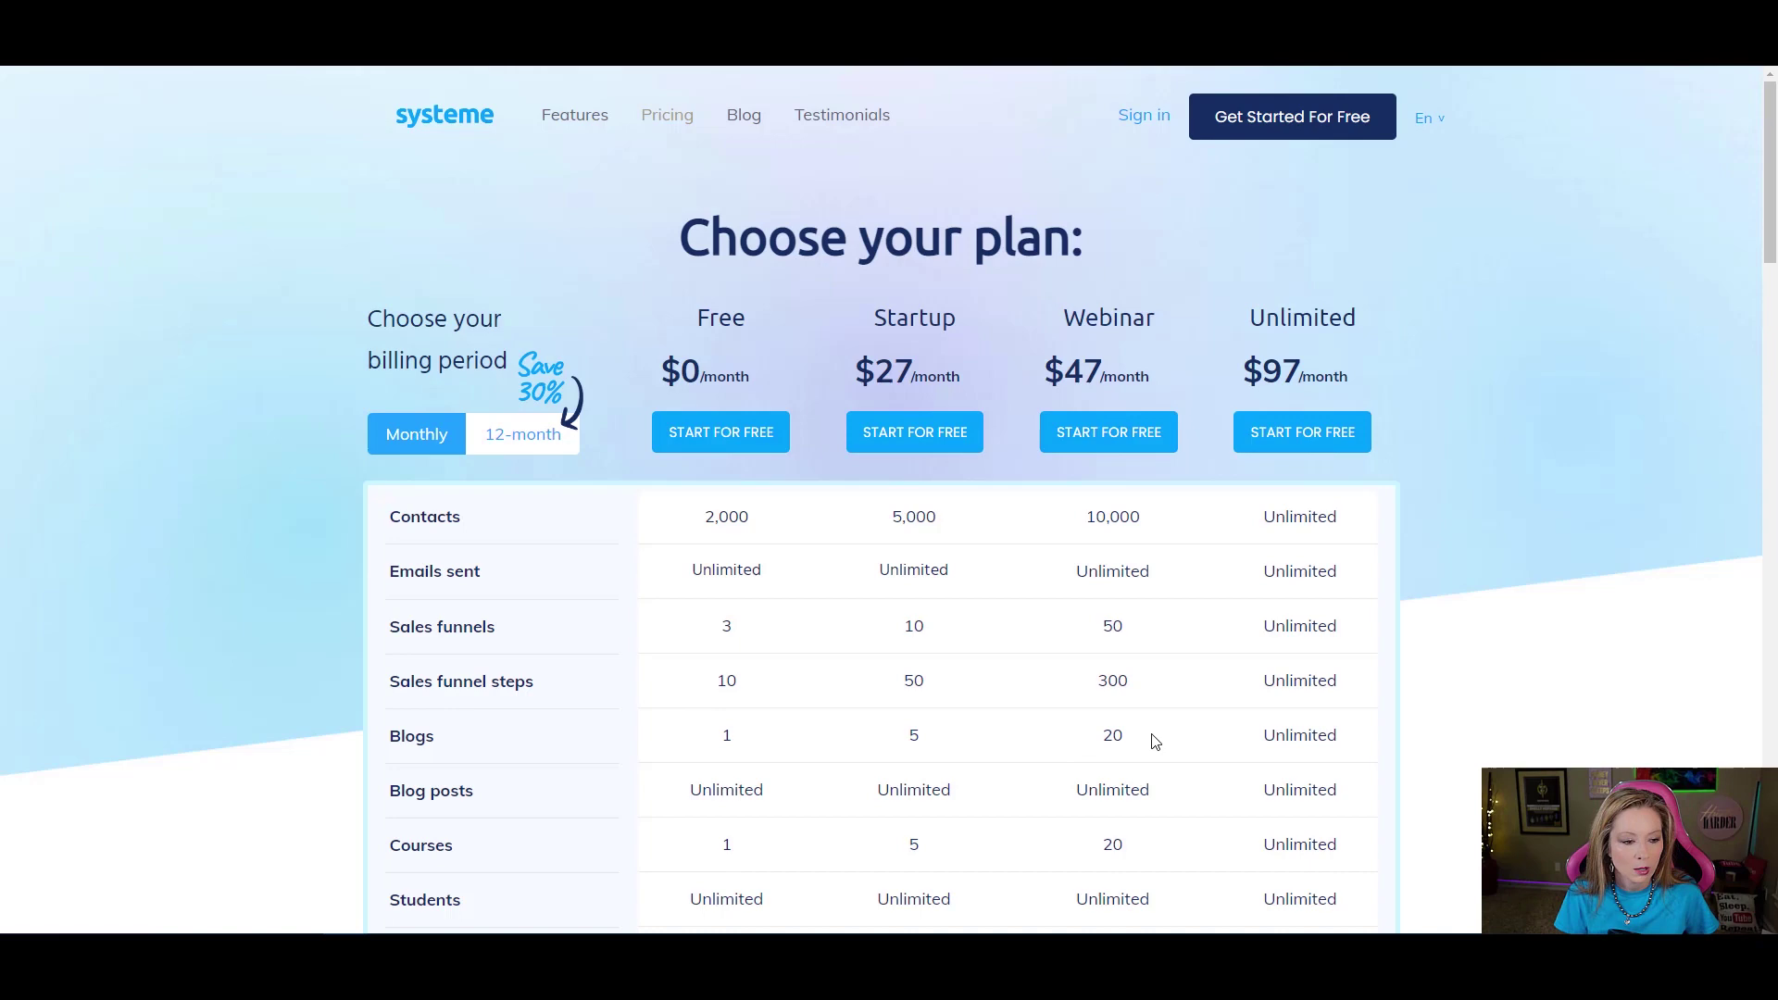
{"action": "scroll", "coordinate": [1154, 740], "scroll_direction": "down", "scroll_amount": 4}
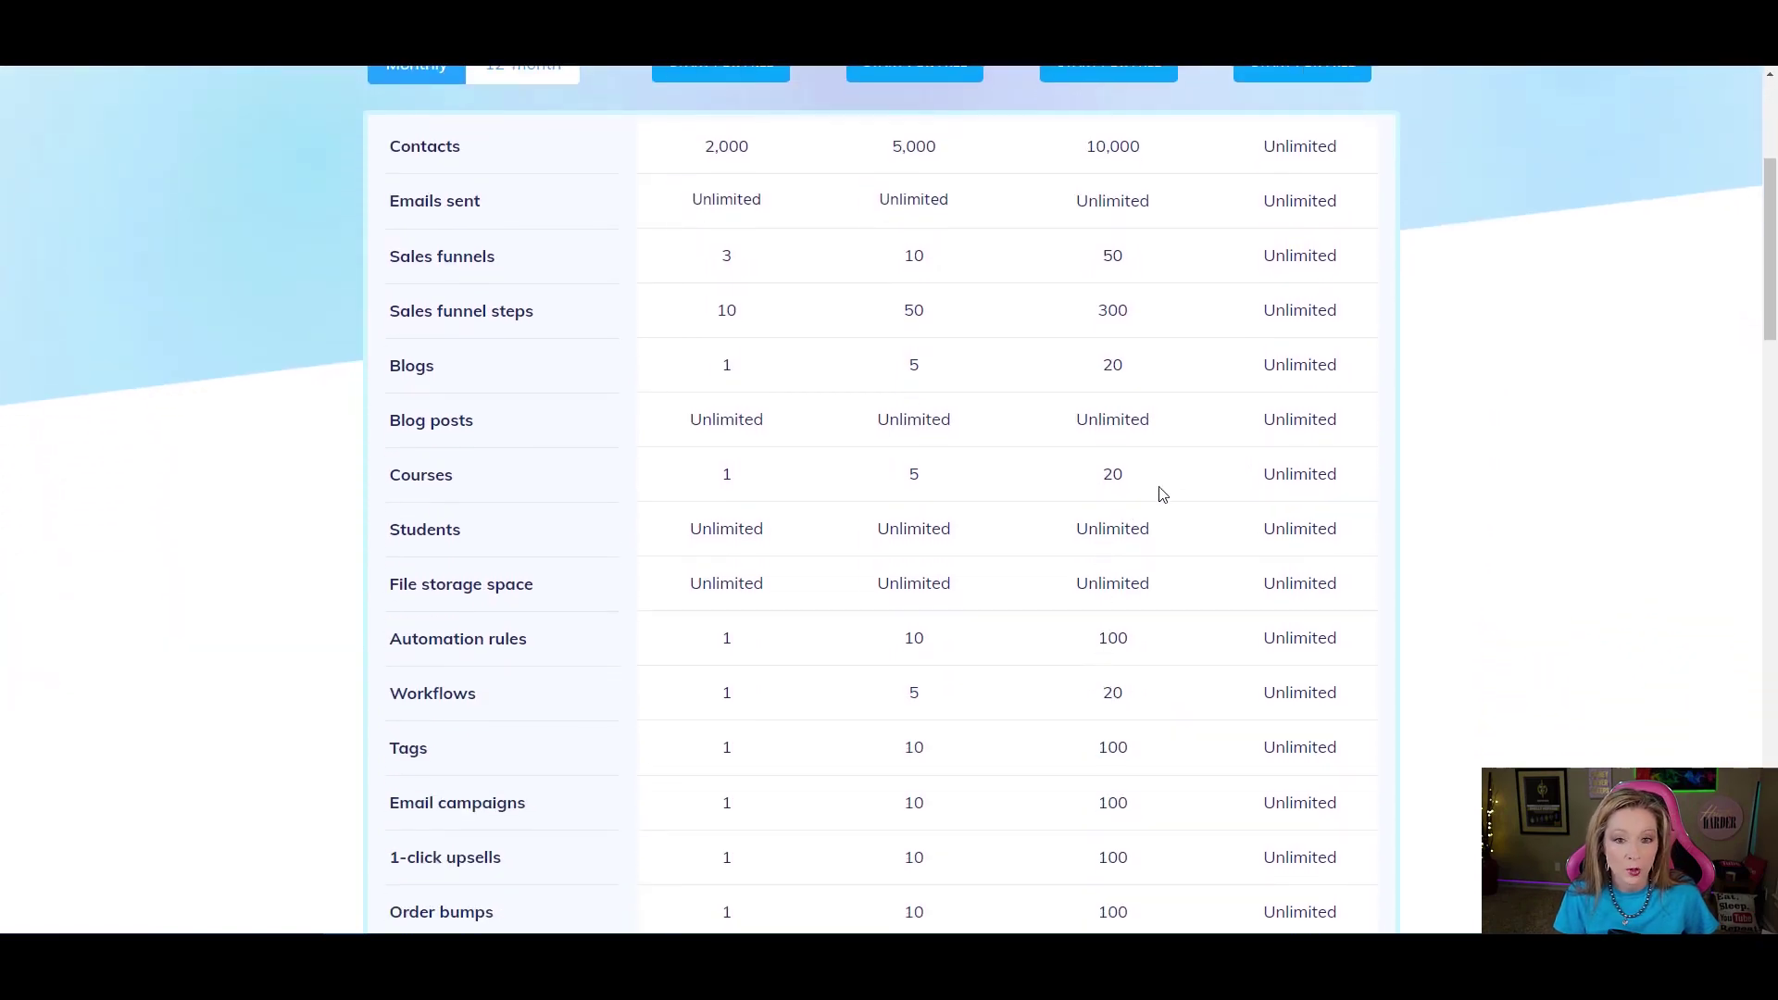
{"action": "scroll", "coordinate": [1135, 687], "scroll_direction": "down", "scroll_amount": 3}
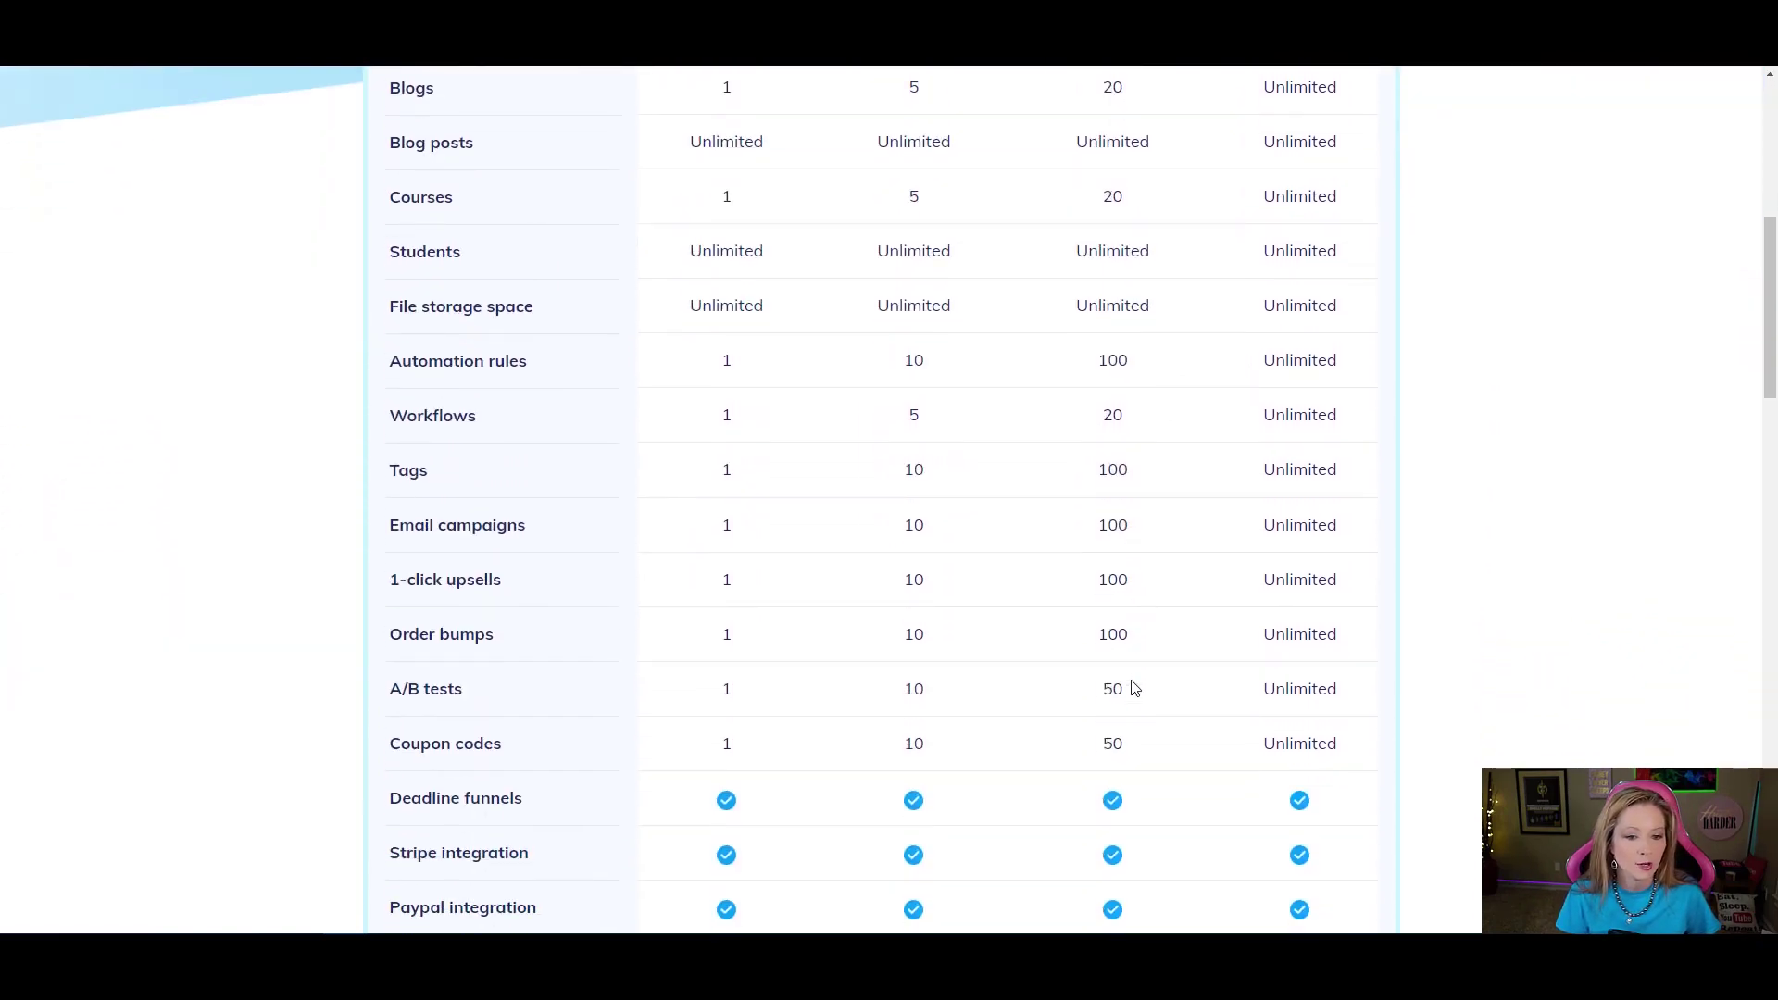
{"action": "scroll", "coordinate": [1170, 516], "scroll_direction": "up", "scroll_amount": 6}
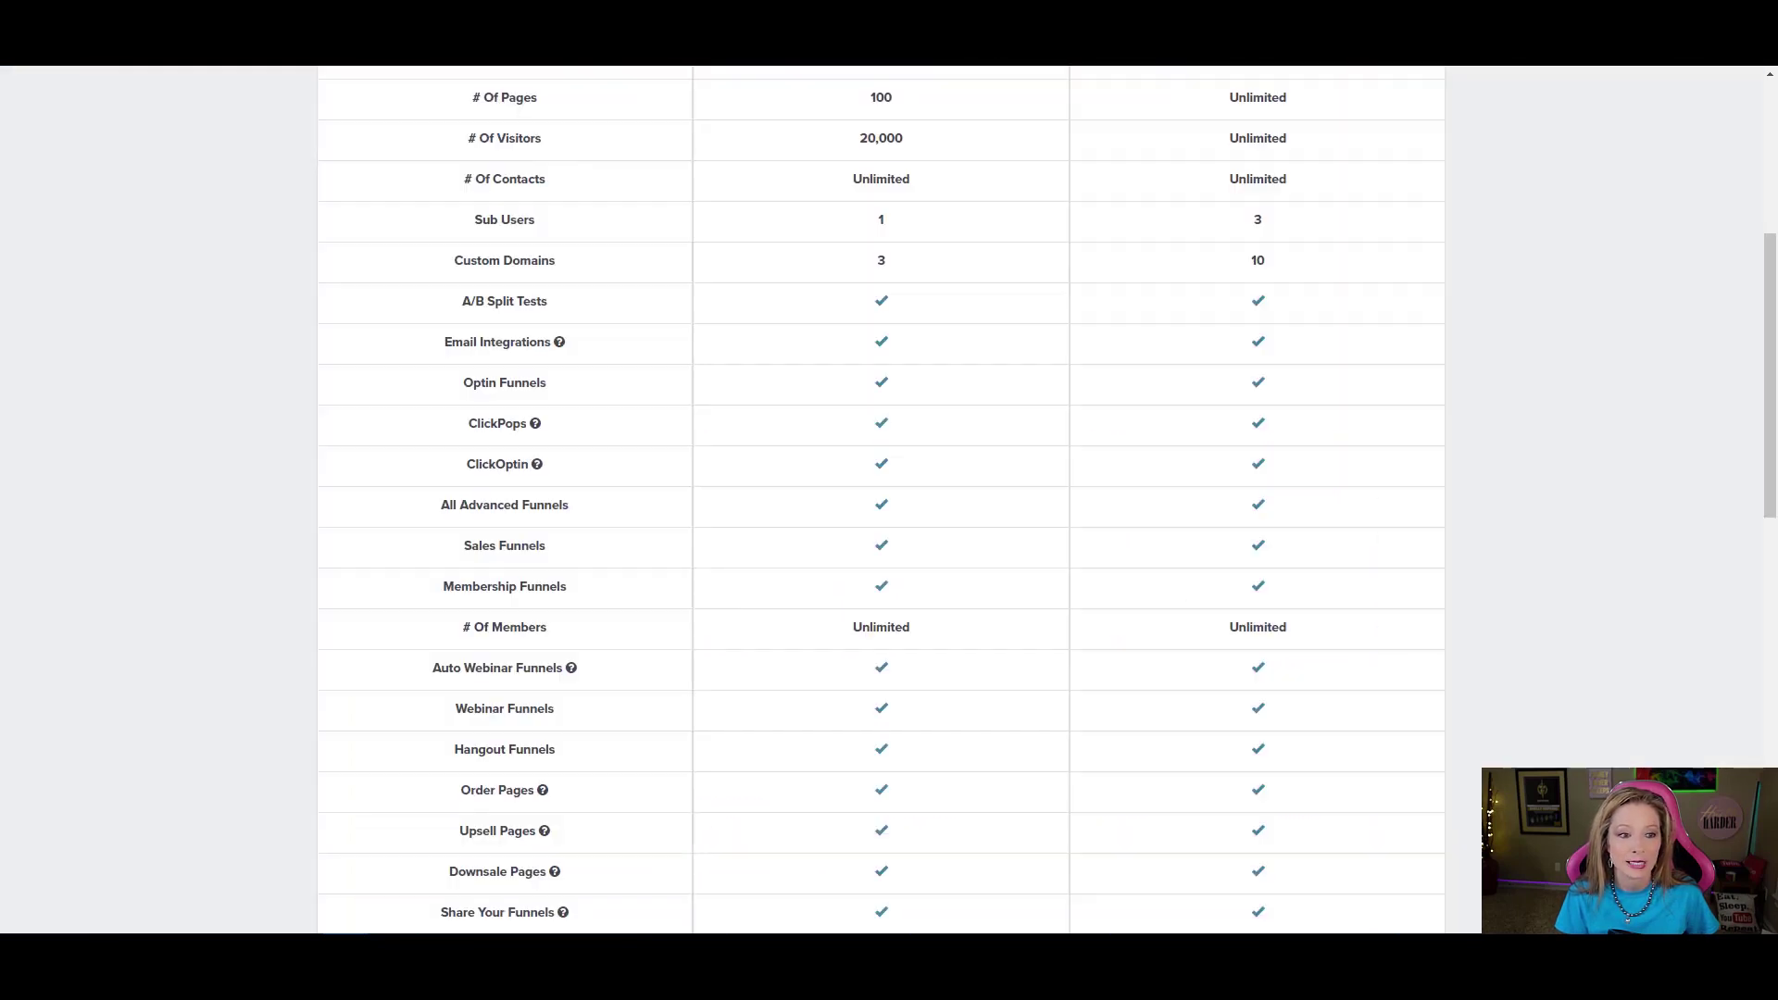
- Scroll up the ClickFunnels Account Plans table
{"action": "scroll", "coordinate": [625, 319], "scroll_direction": "up", "scroll_amount": 5}
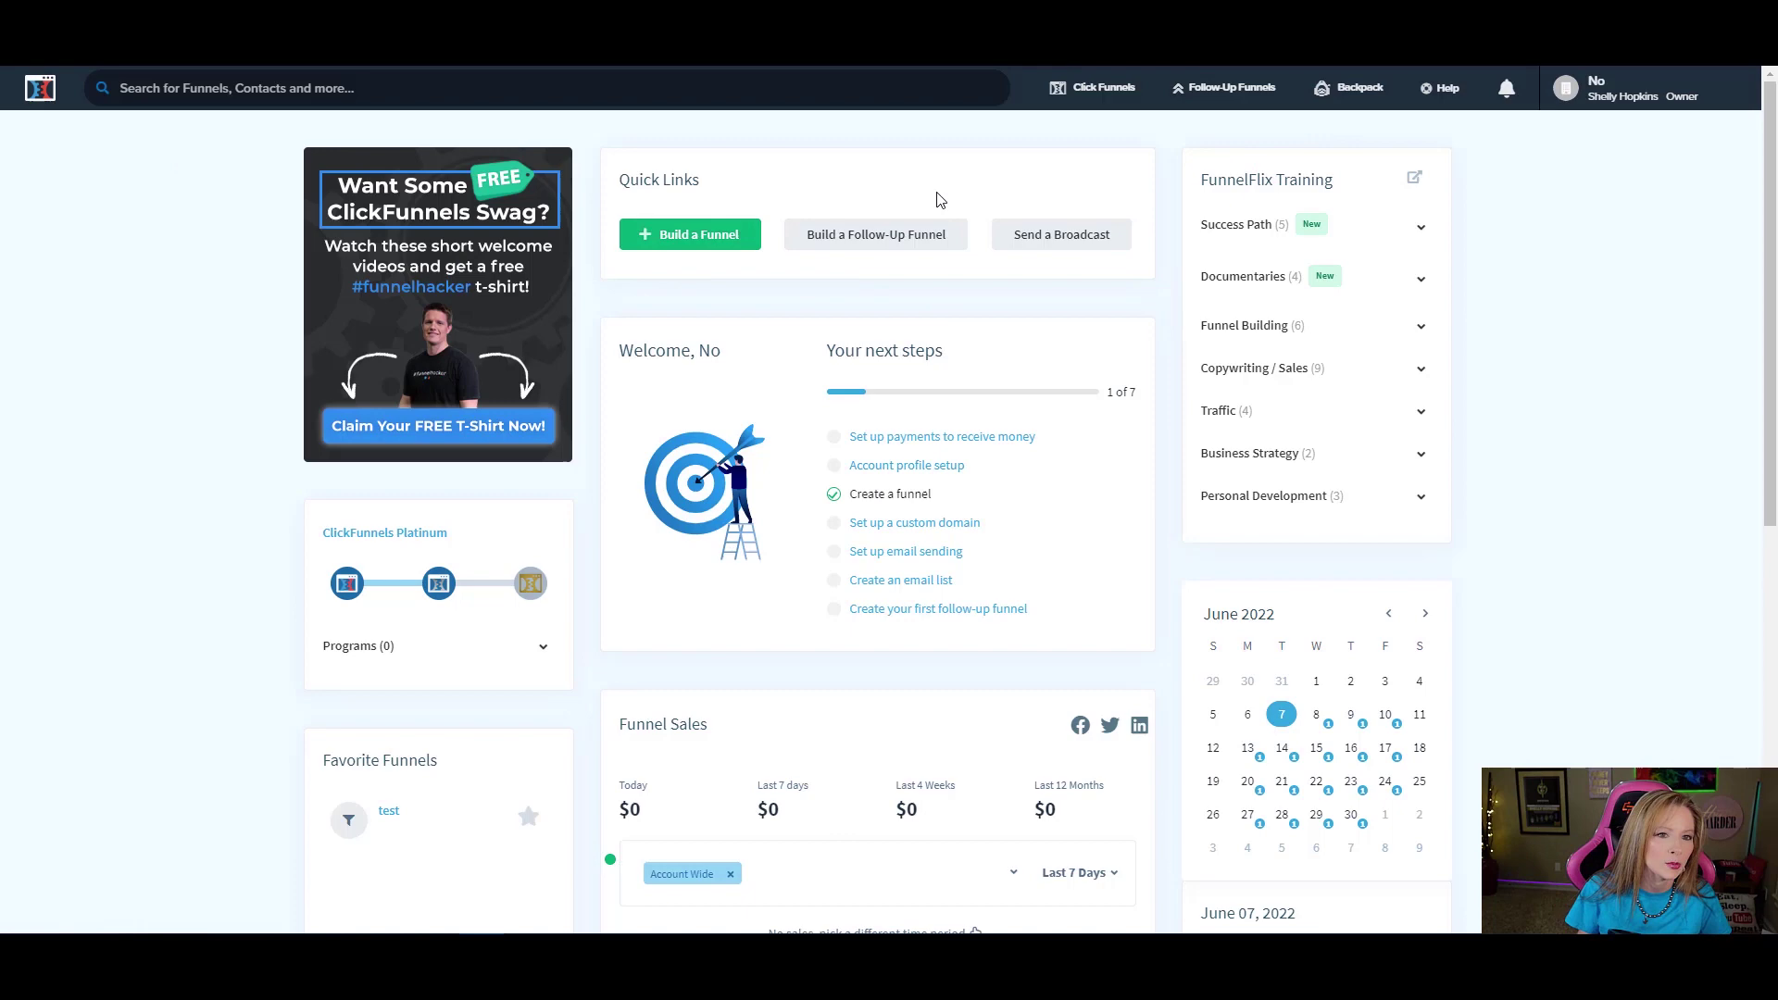
{"action": "mouse_move", "coordinate": [1127, 96]}
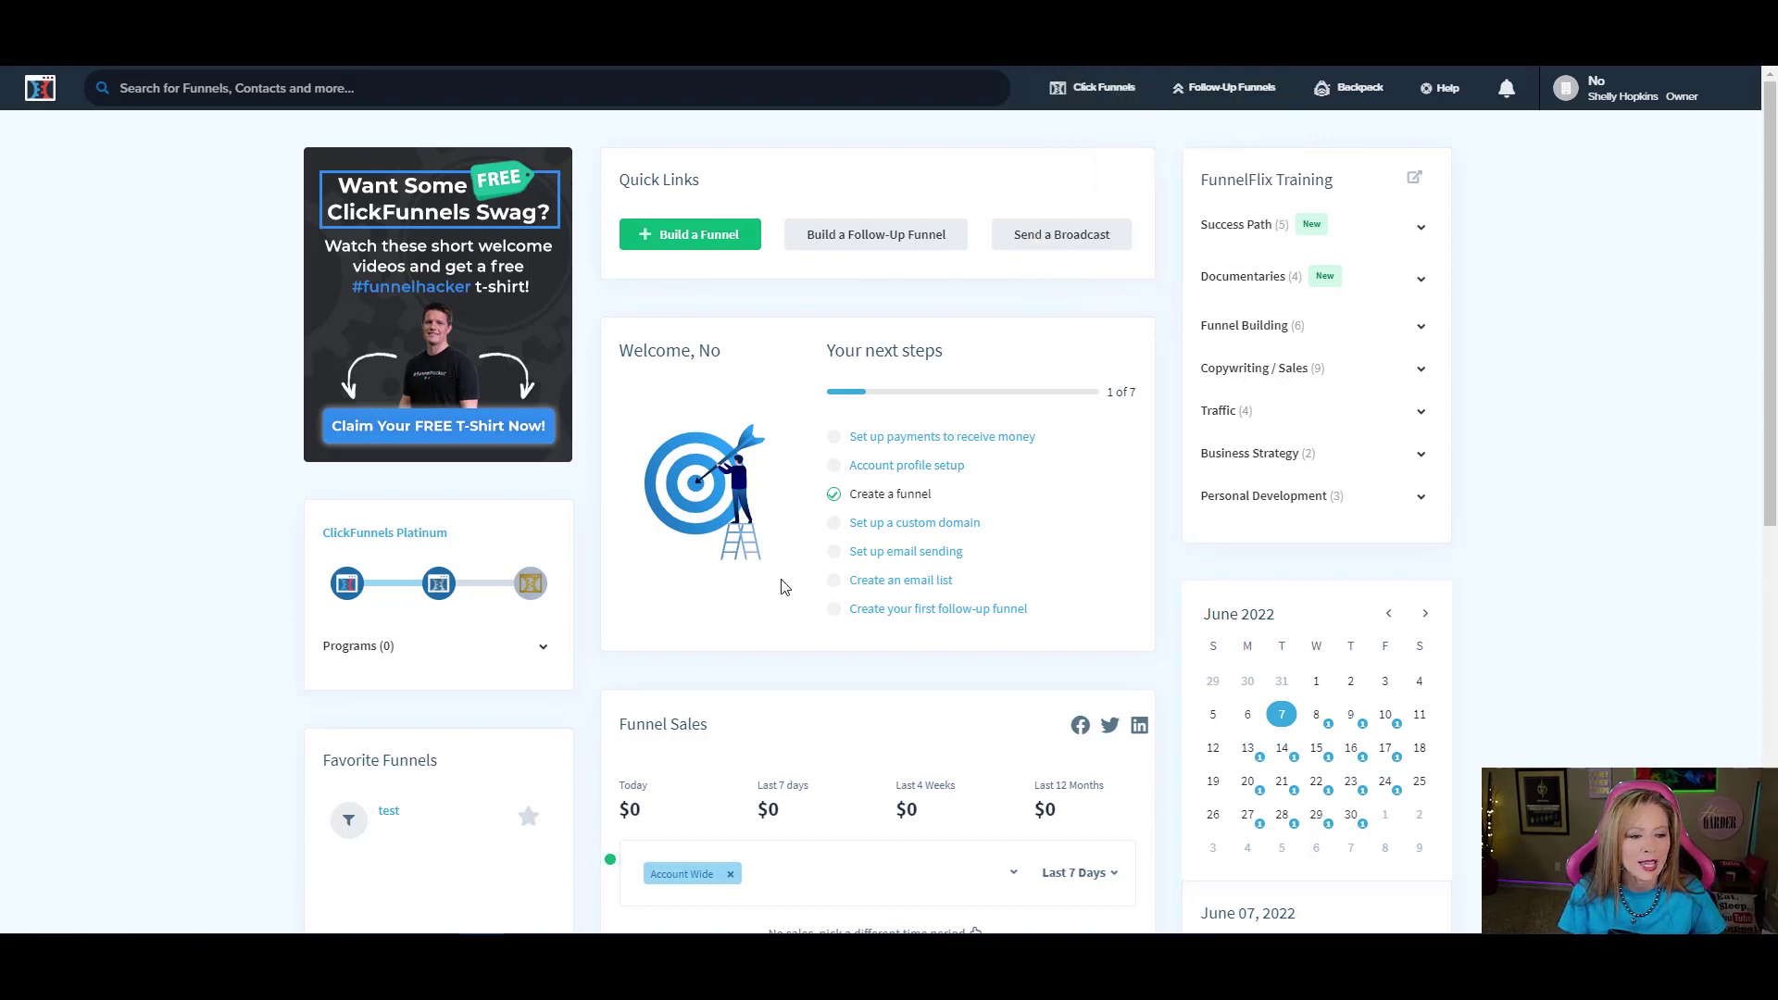
{"action": "scroll", "coordinate": [1022, 511], "scroll_direction": "down", "scroll_amount": 1}
{"action": "scroll", "coordinate": [1022, 510], "scroll_direction": "down", "scroll_amount": 8}
{"action": "scroll", "coordinate": [1022, 511], "scroll_direction": "up", "scroll_amount": 8}
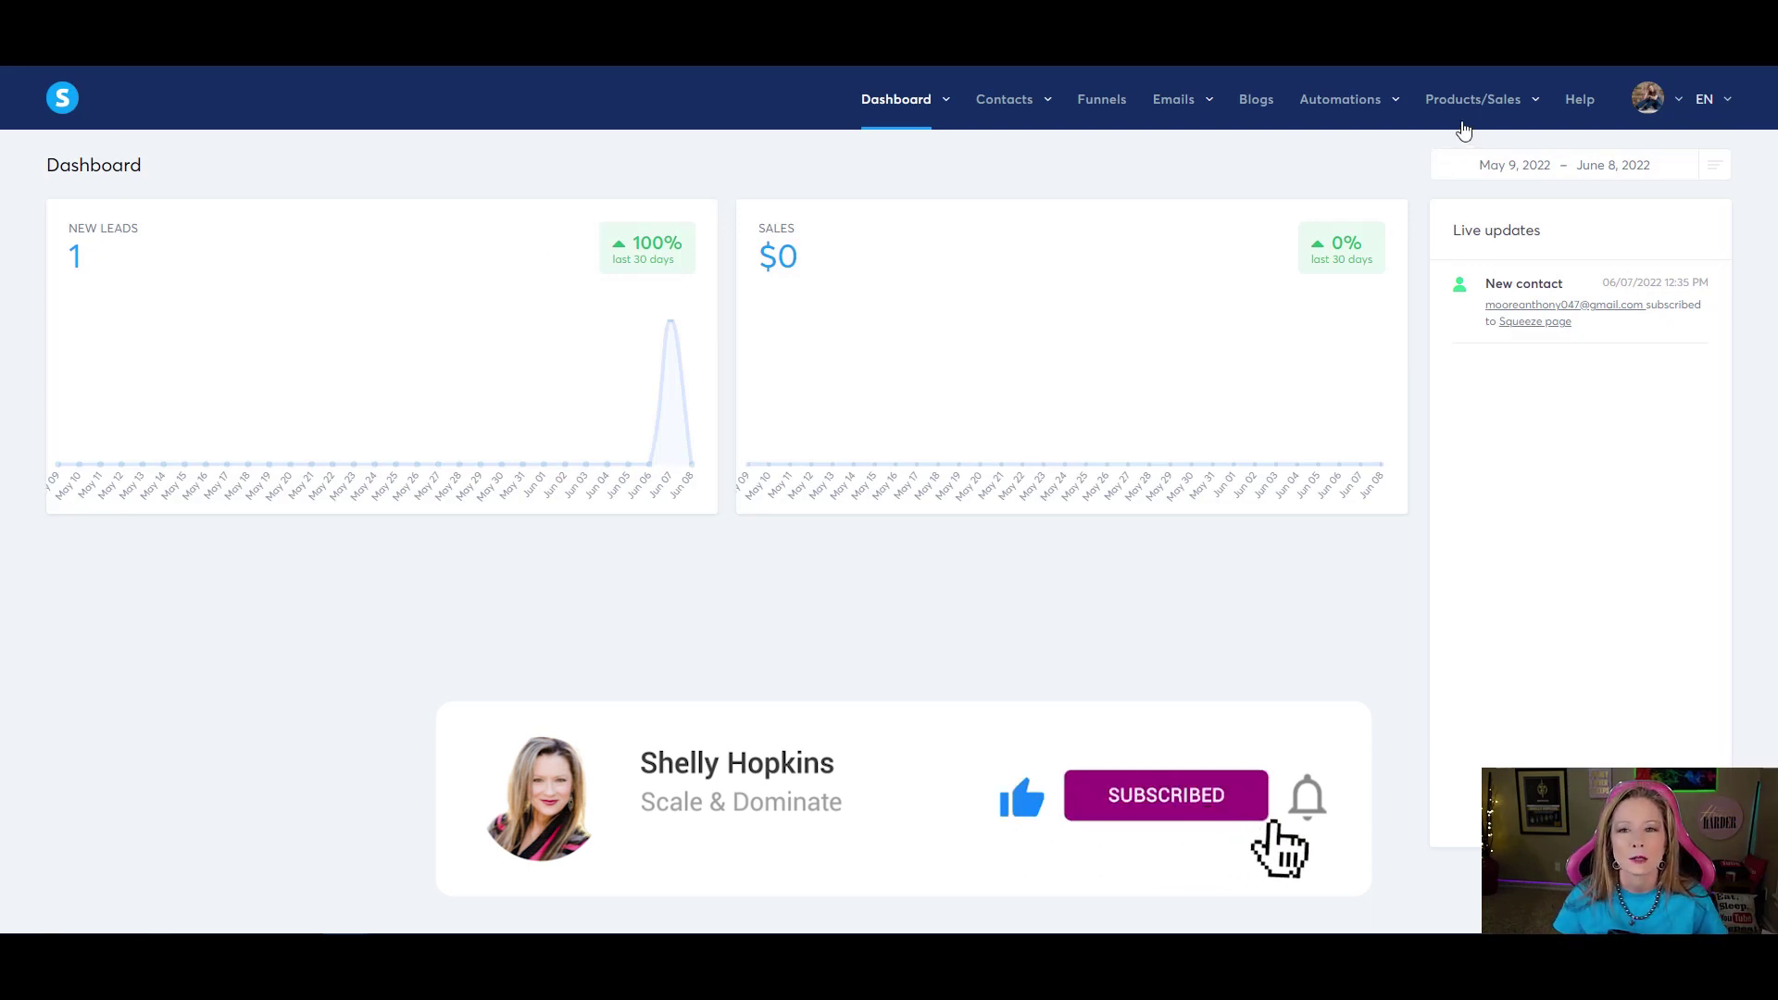
{"action": "mouse_move", "coordinate": [1458, 116]}
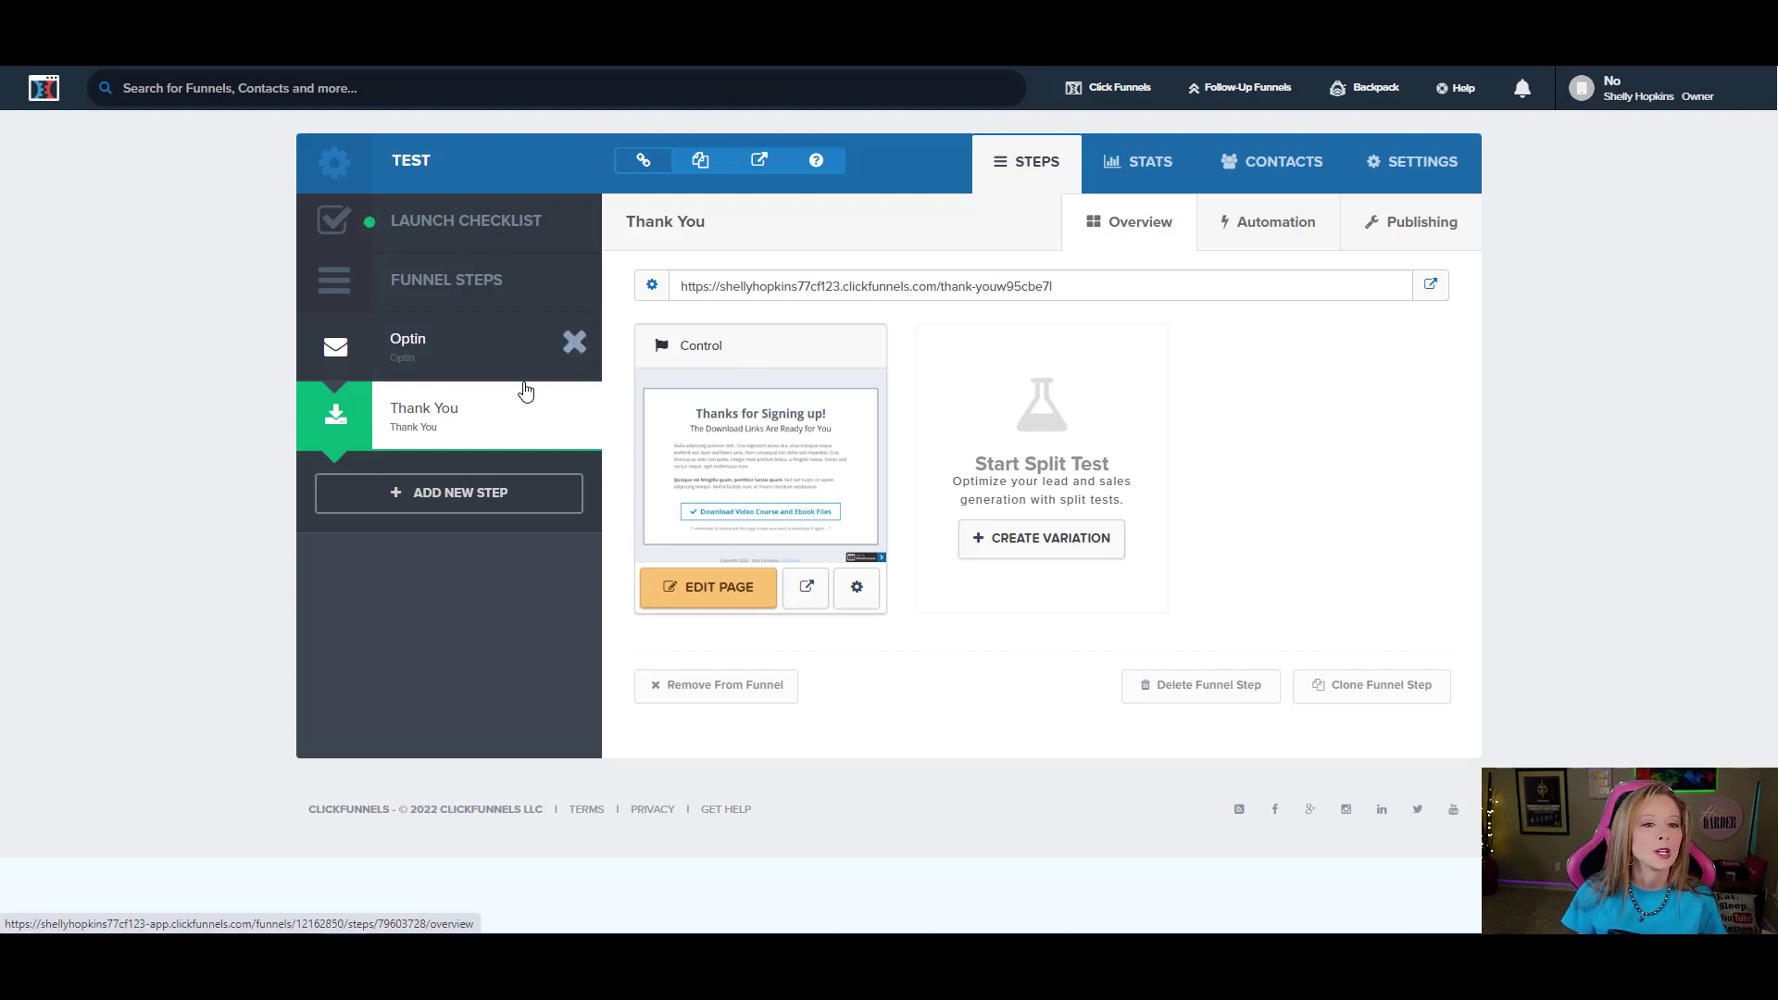
- Select the TEST funnel's Optin step and open its page in the editor
{"action": "left_click", "coordinate": [418, 352]}
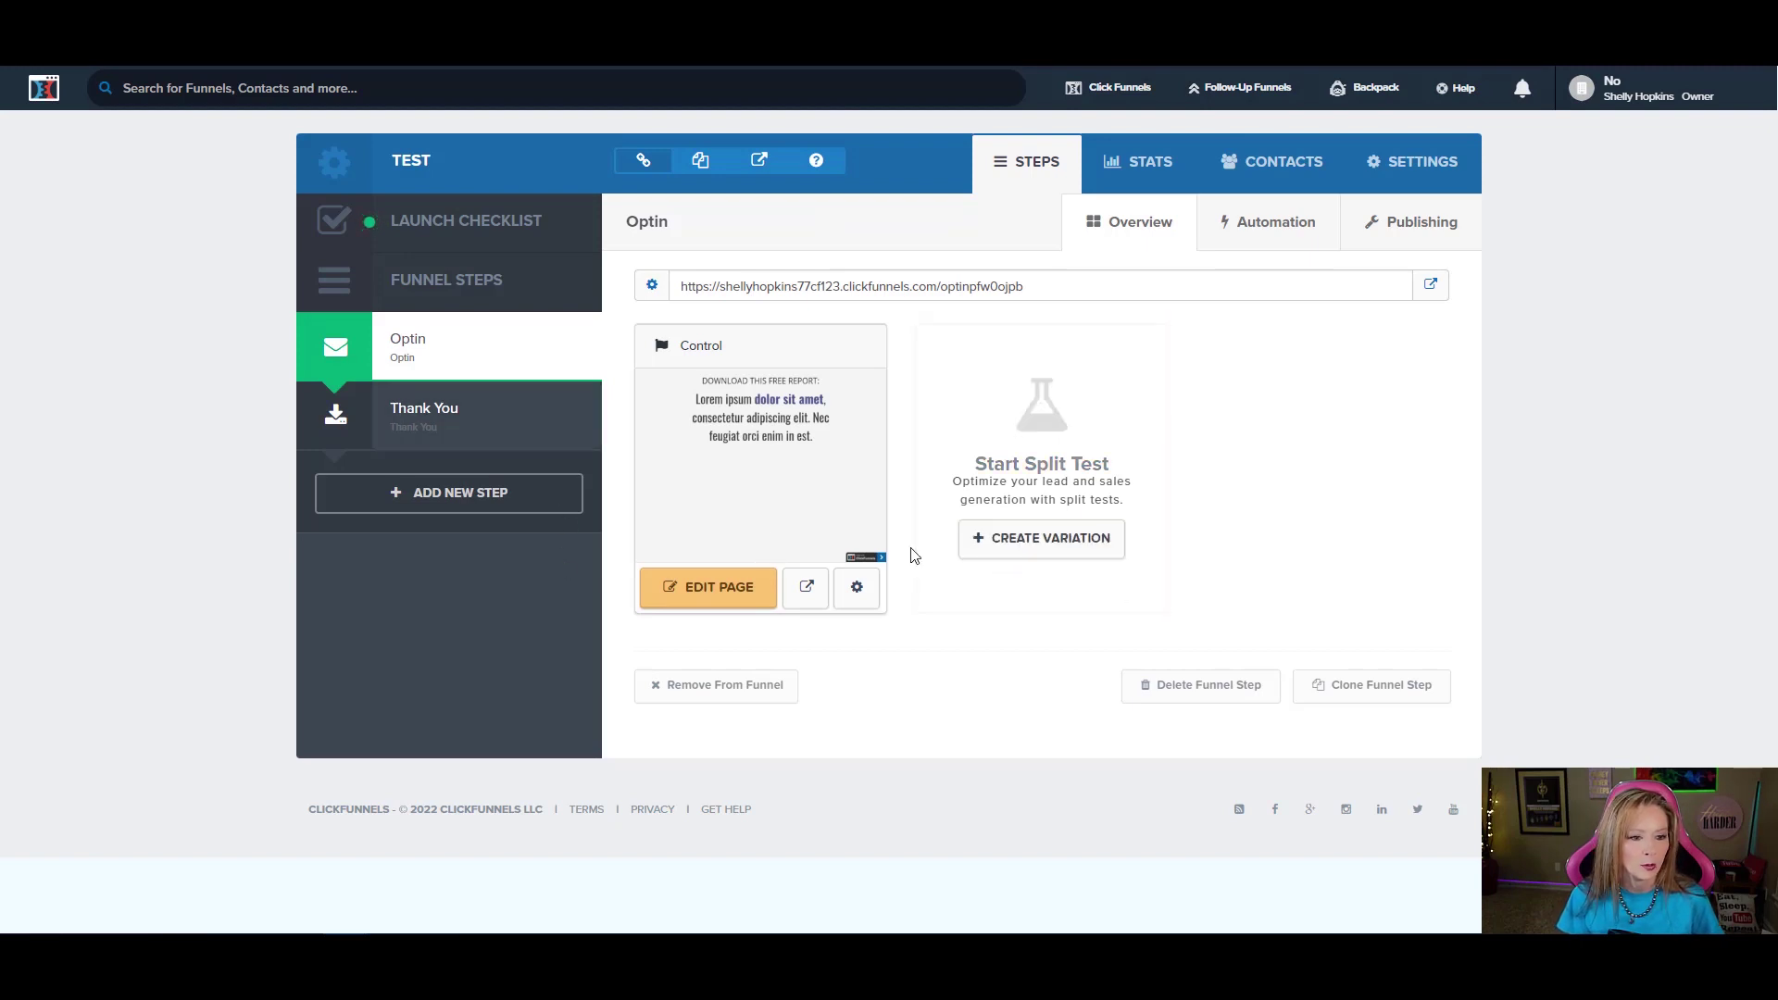
{"action": "left_click", "coordinate": [732, 603]}
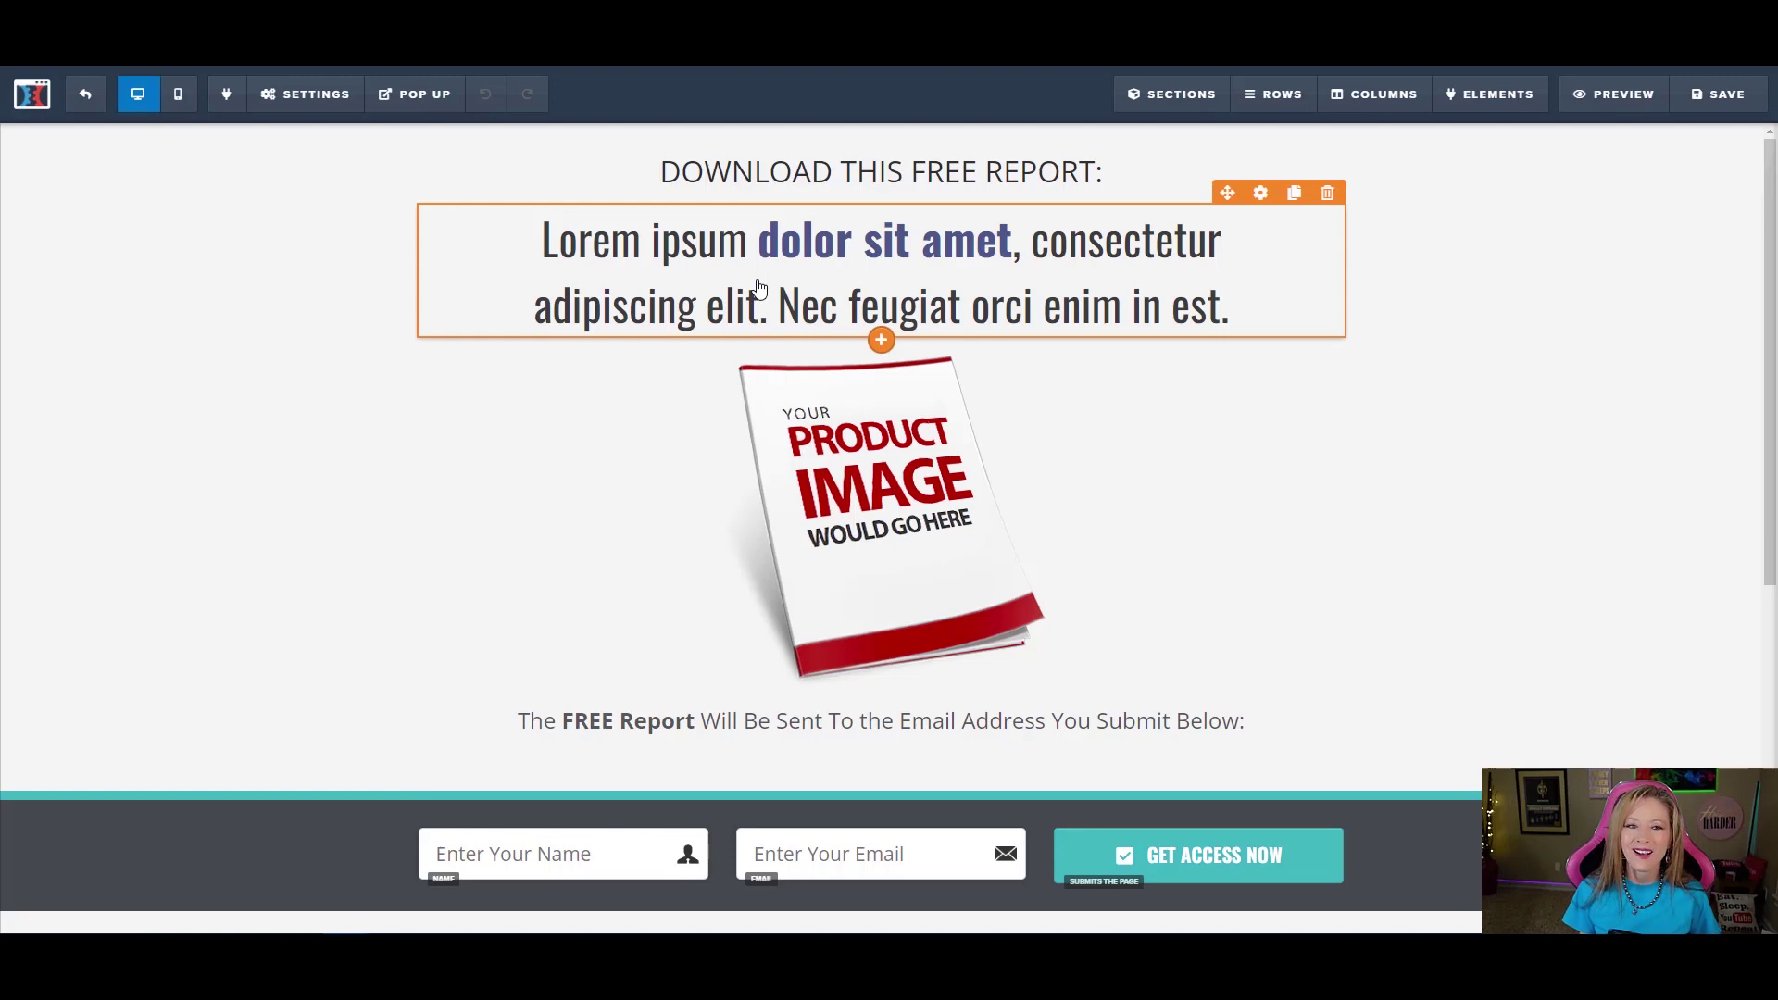
- Show the Add Elements sidebar and browse the elements available for the optin page
{"action": "left_click", "coordinate": [881, 340]}
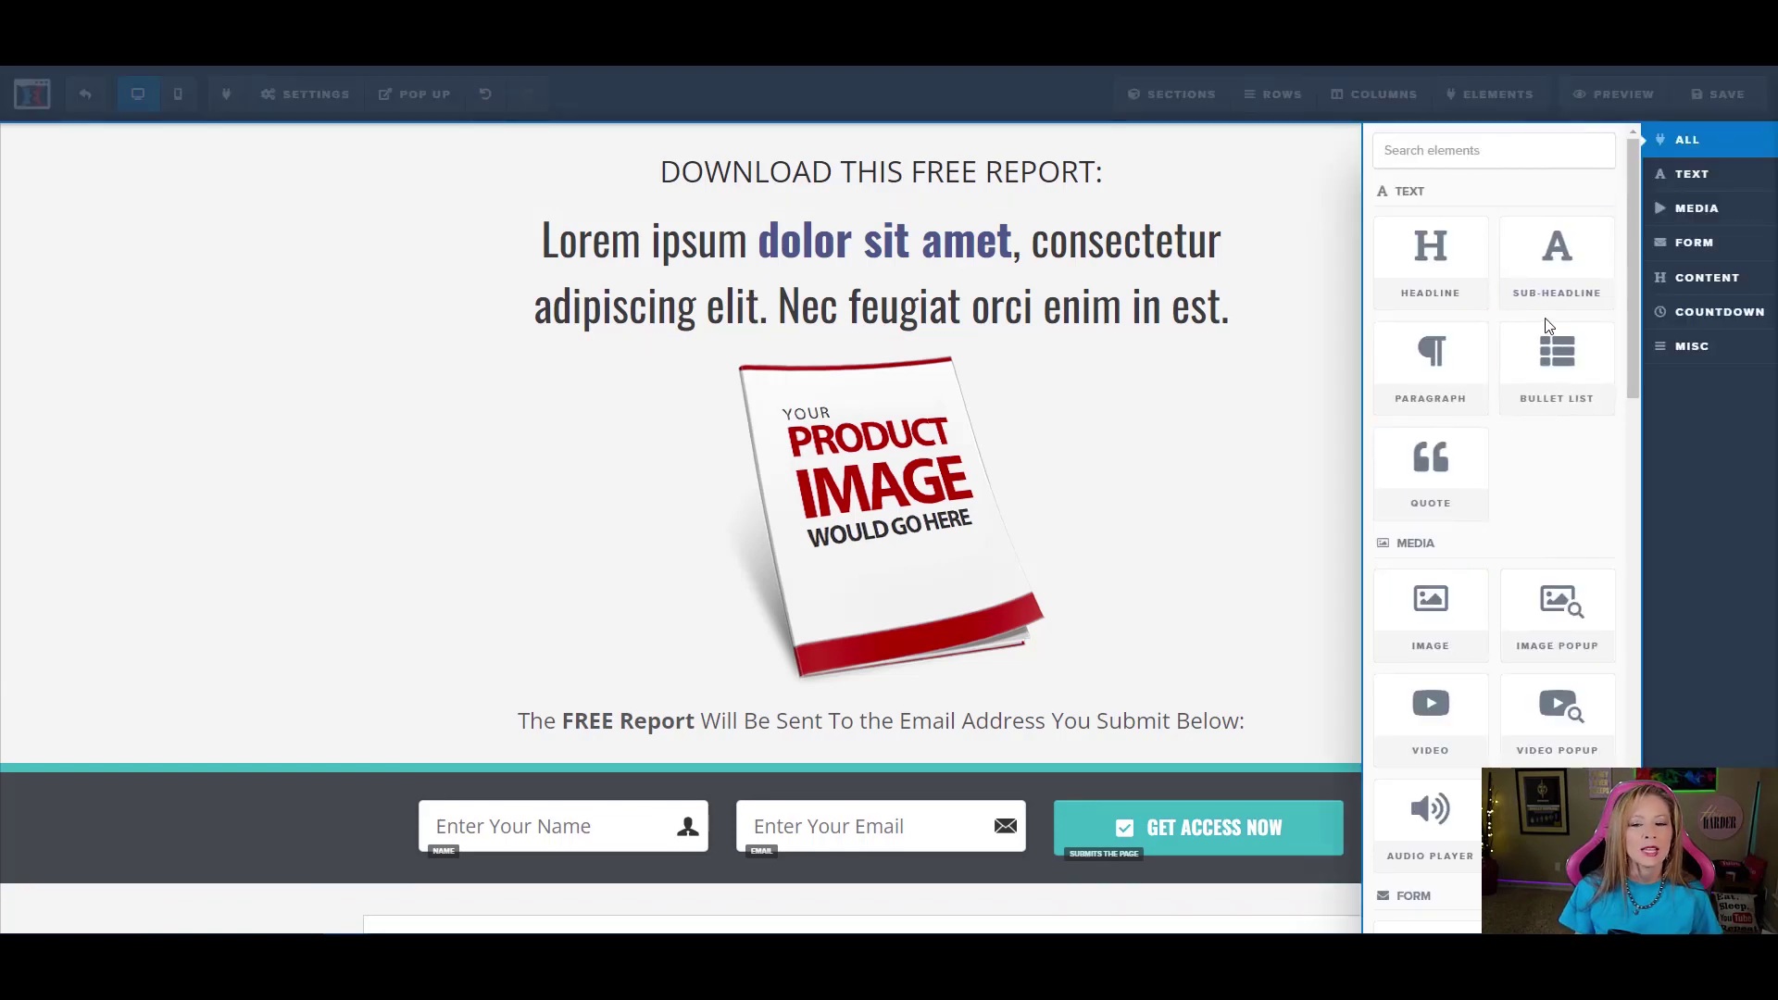
{"action": "scroll", "coordinate": [1545, 324], "scroll_direction": "down", "scroll_amount": 5}
{"action": "scroll", "coordinate": [1545, 324], "scroll_direction": "up", "scroll_amount": 2}
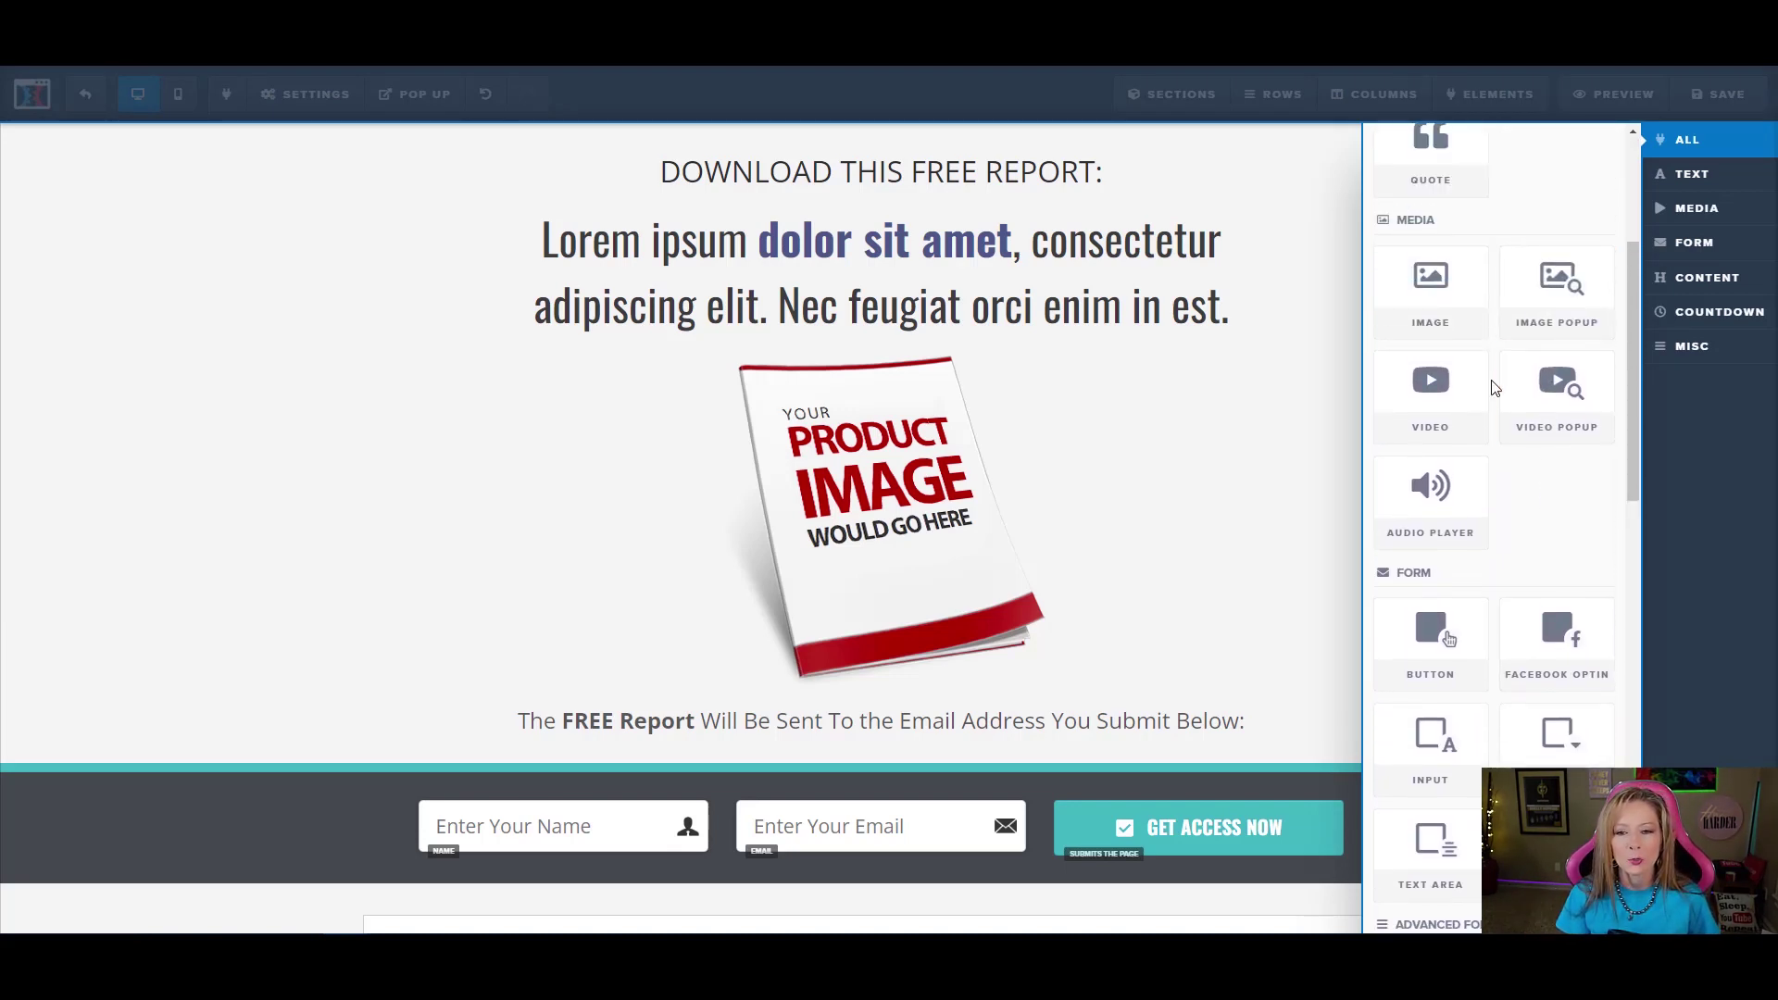
{"action": "scroll", "coordinate": [1491, 385], "scroll_direction": "up", "scroll_amount": 4}
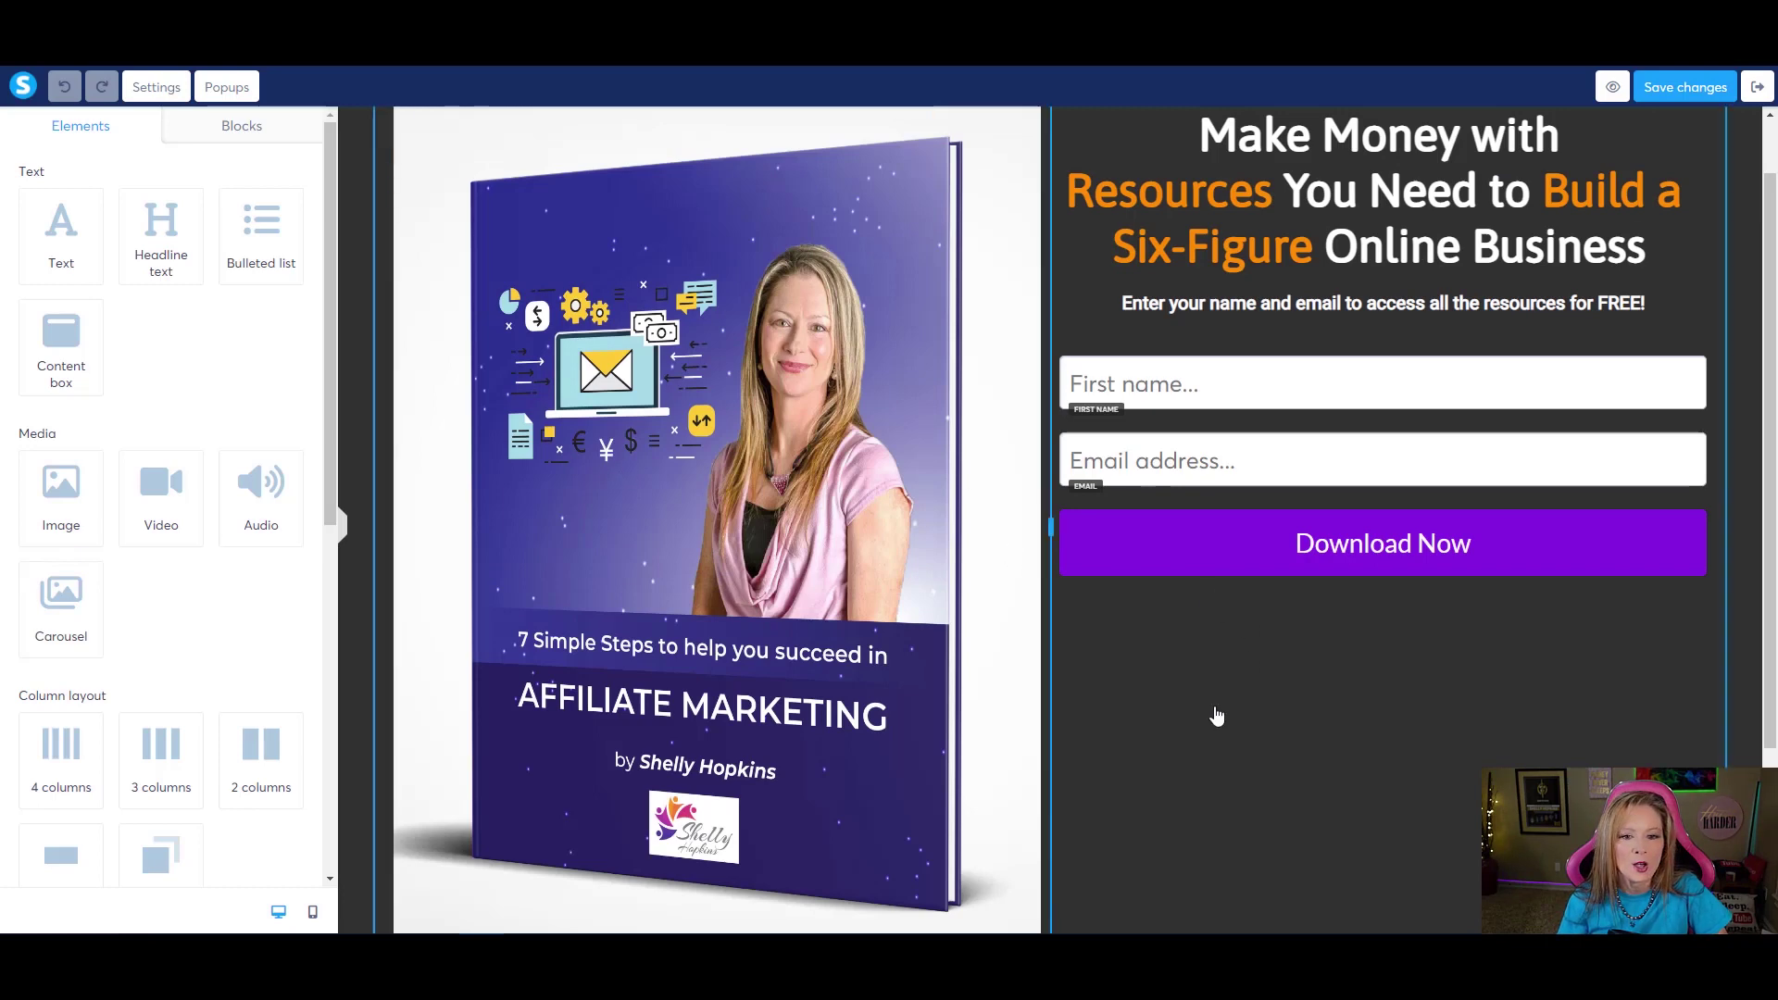
- Look over the opt-in page, then briefly open and close the book cover image settings
{"action": "scroll", "coordinate": [1497, 220], "scroll_direction": "down", "scroll_amount": 2}
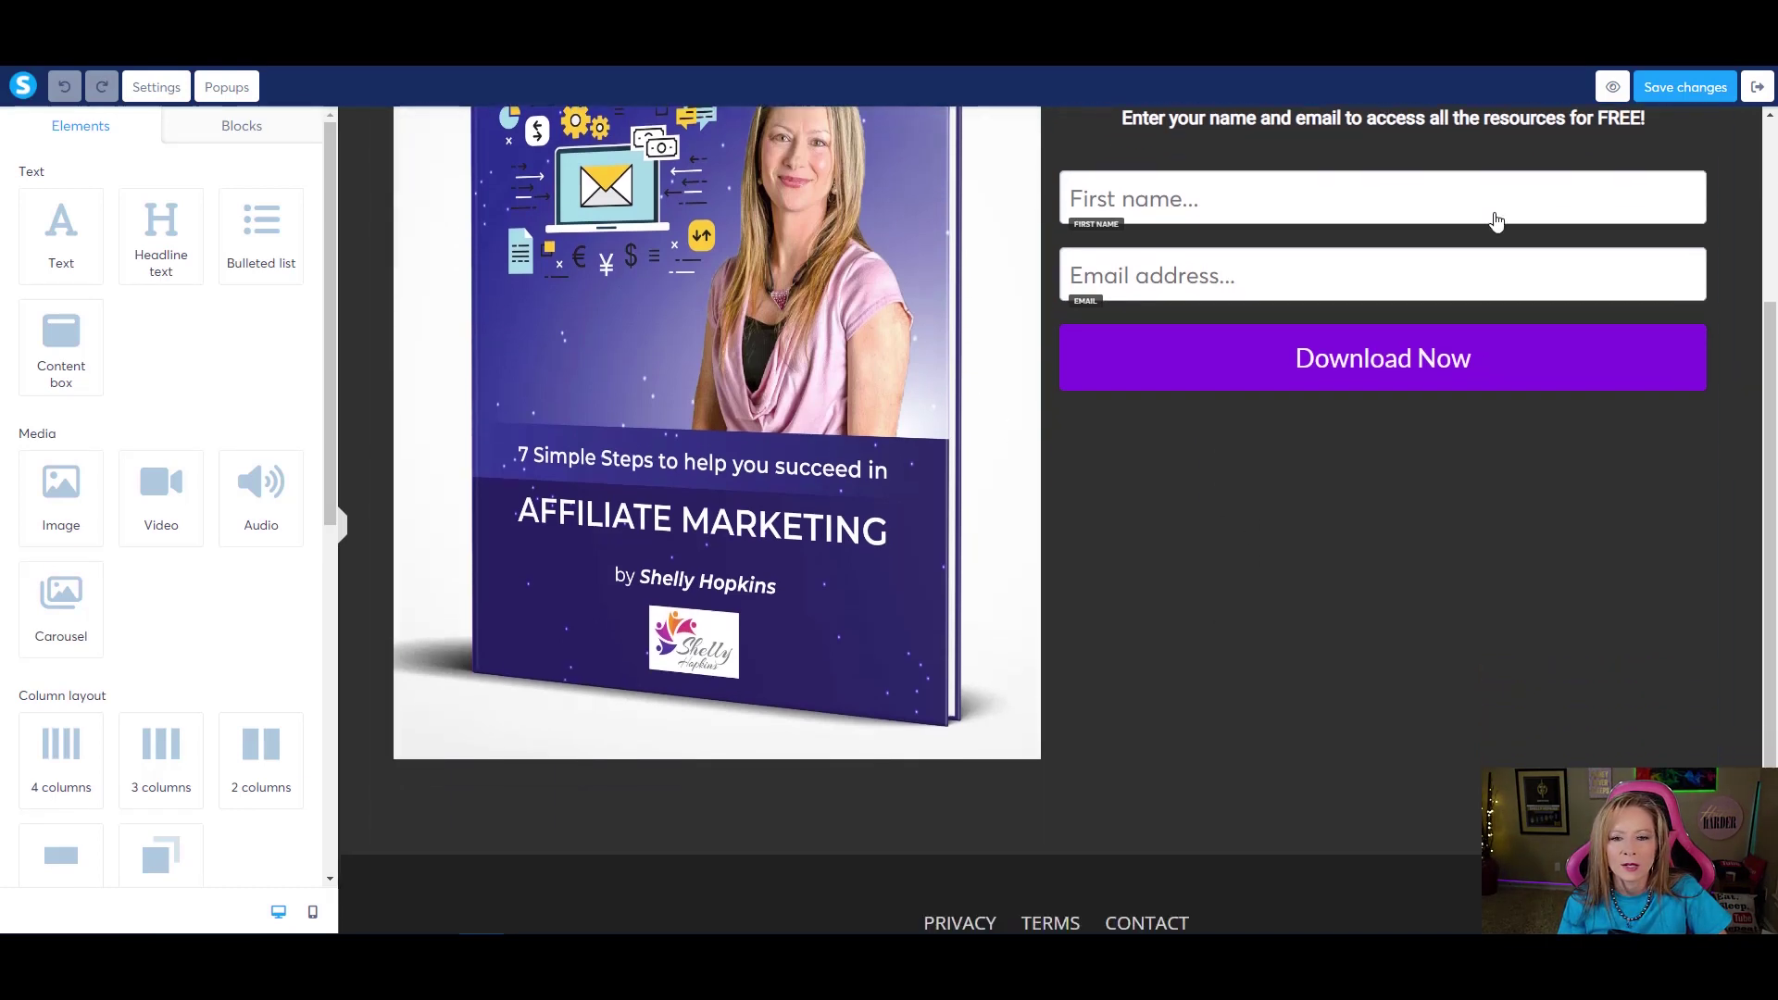
{"action": "scroll", "coordinate": [1497, 221], "scroll_direction": "up", "scroll_amount": 3}
{"action": "scroll", "coordinate": [119, 396], "scroll_direction": "down", "scroll_amount": 3}
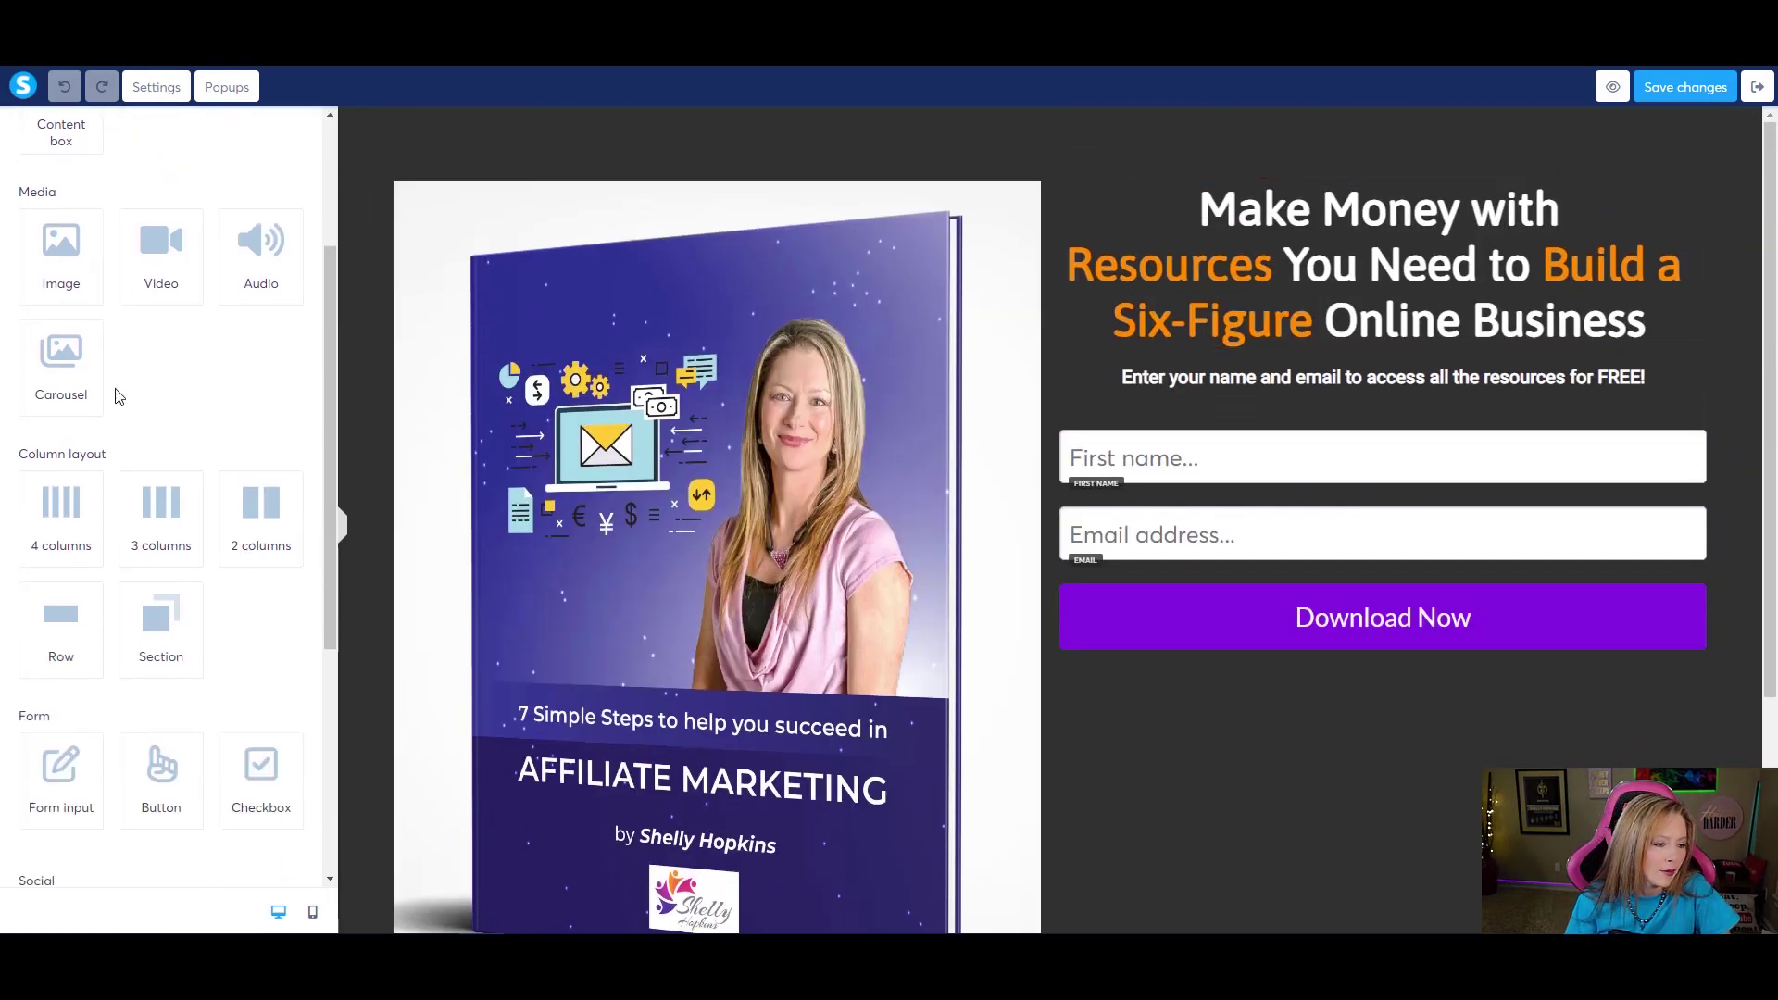
{"action": "scroll", "coordinate": [120, 397], "scroll_direction": "down", "scroll_amount": 4}
{"action": "scroll", "coordinate": [120, 396], "scroll_direction": "up", "scroll_amount": 5}
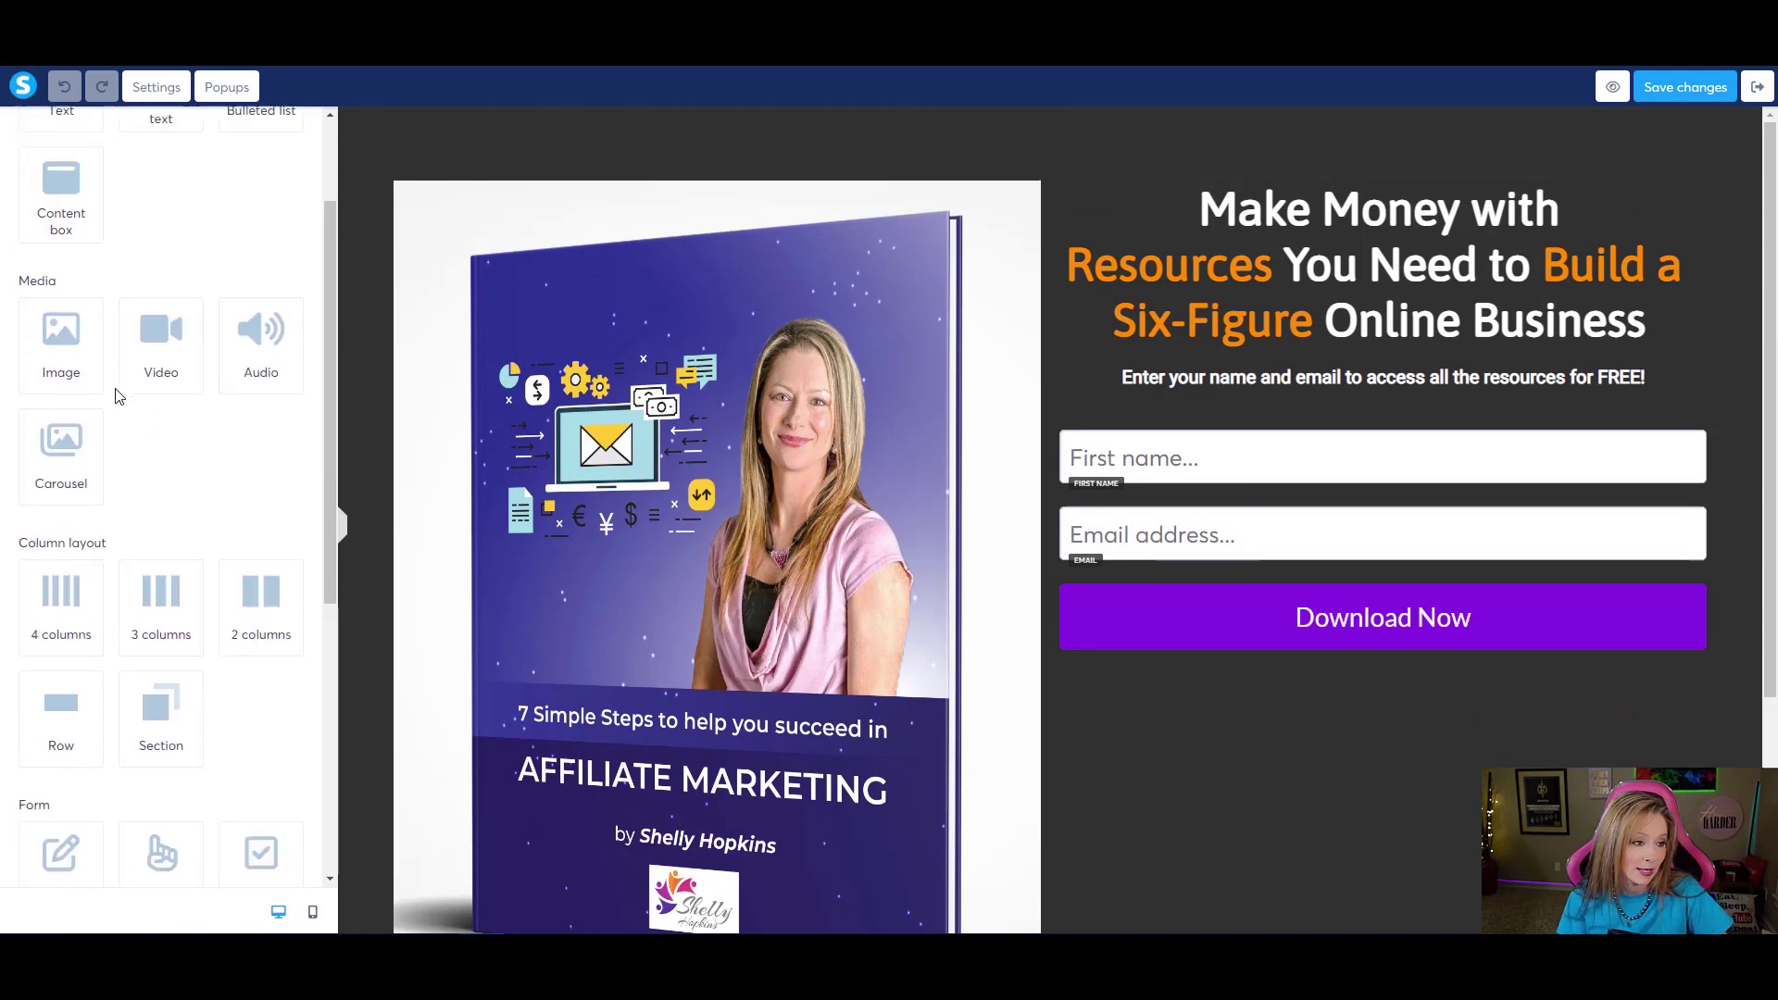
{"action": "scroll", "coordinate": [120, 396], "scroll_direction": "up", "scroll_amount": 2}
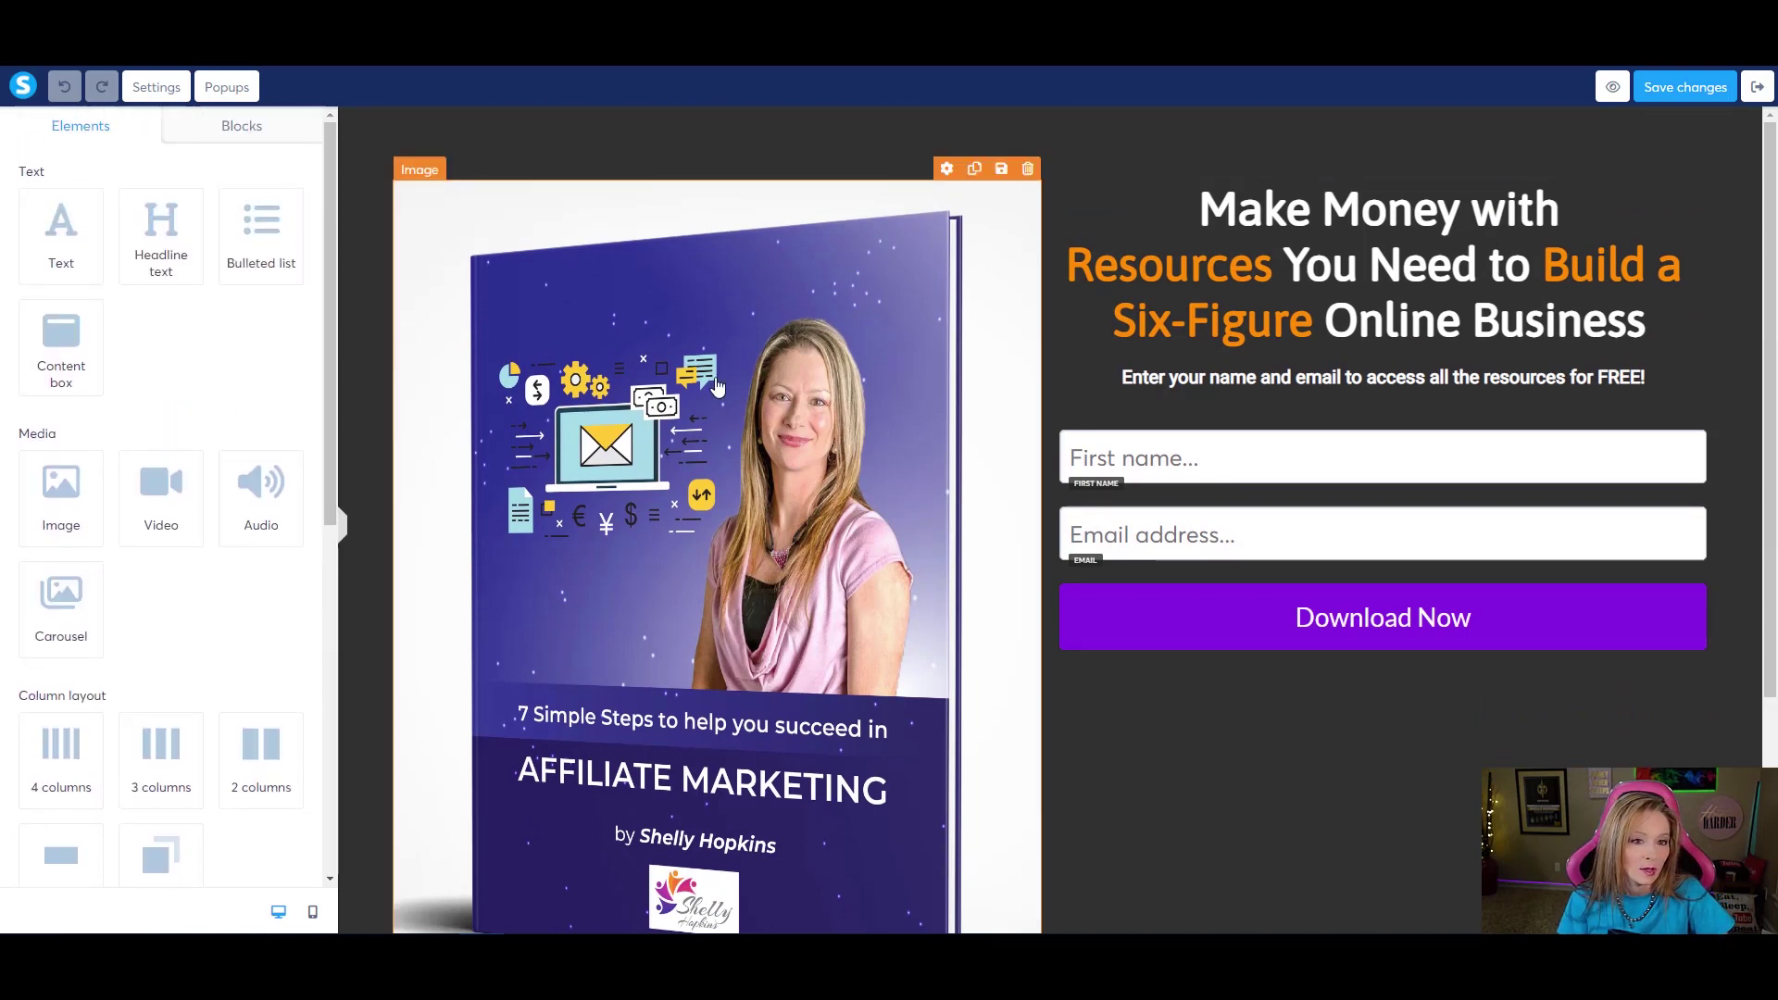
{"action": "left_click", "coordinate": [717, 377]}
{"action": "key", "text": "Escape"}
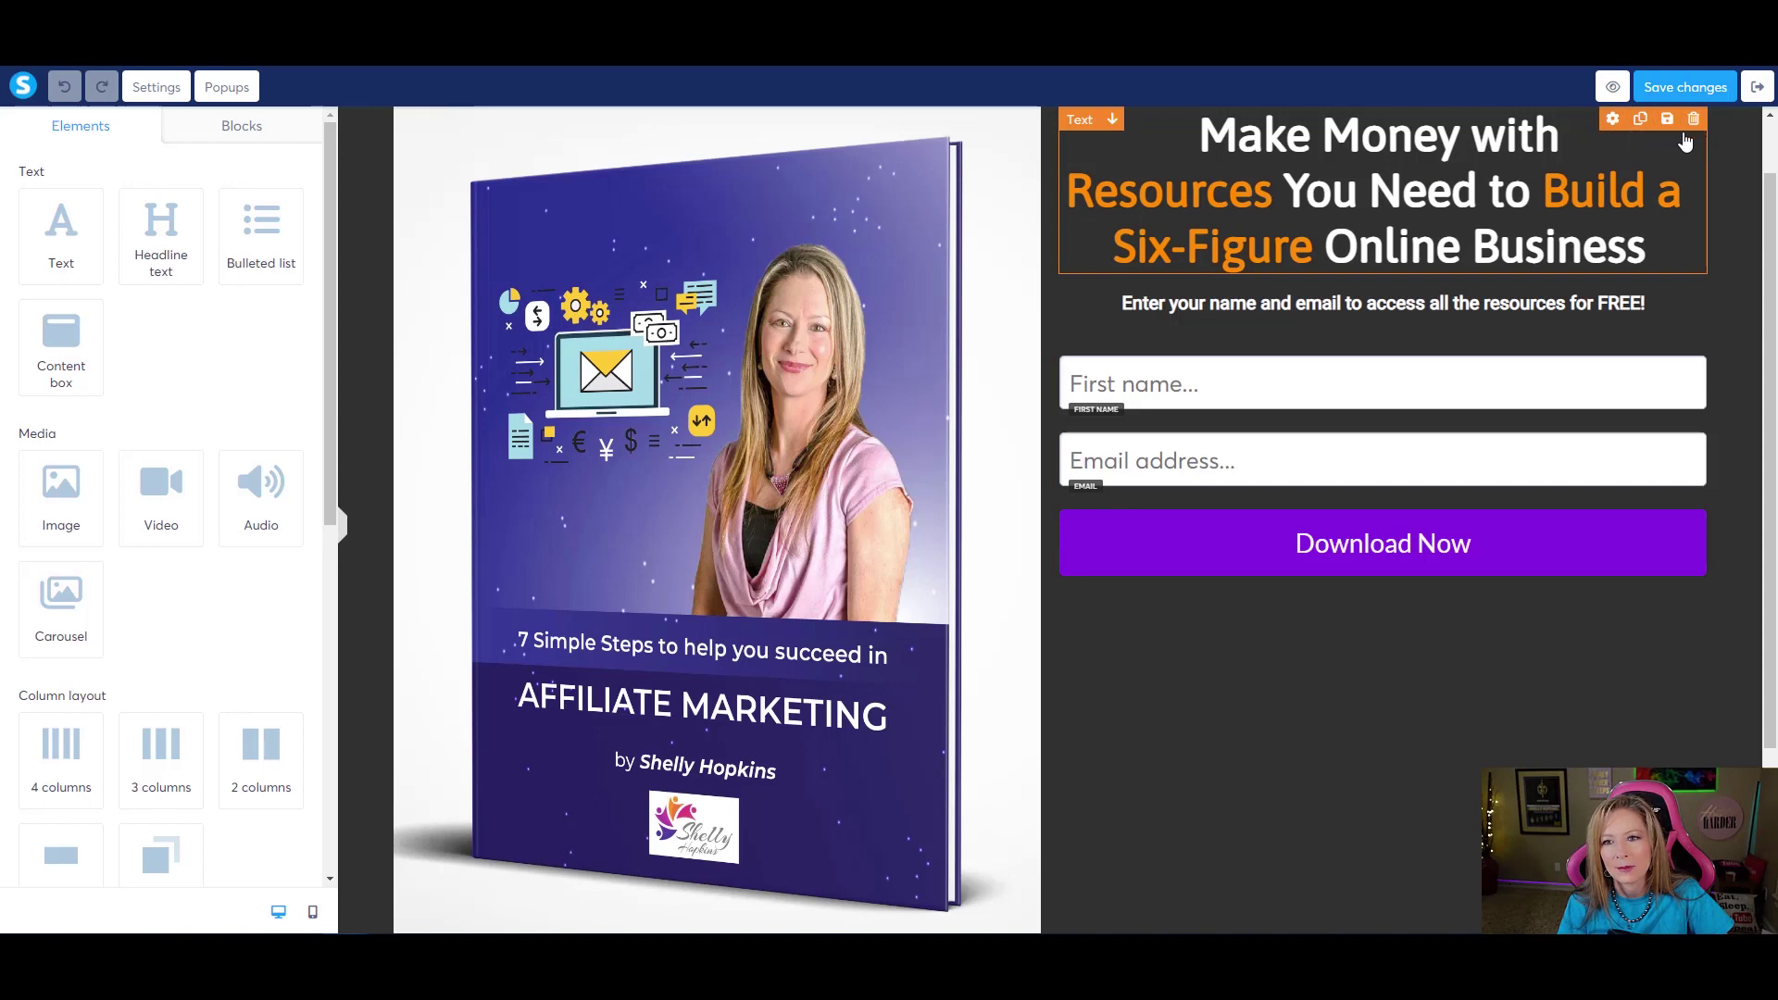
- Check the headline's text settings, return to Elements, and reopen the book cover image settings
{"action": "left_click", "coordinate": [1612, 120]}
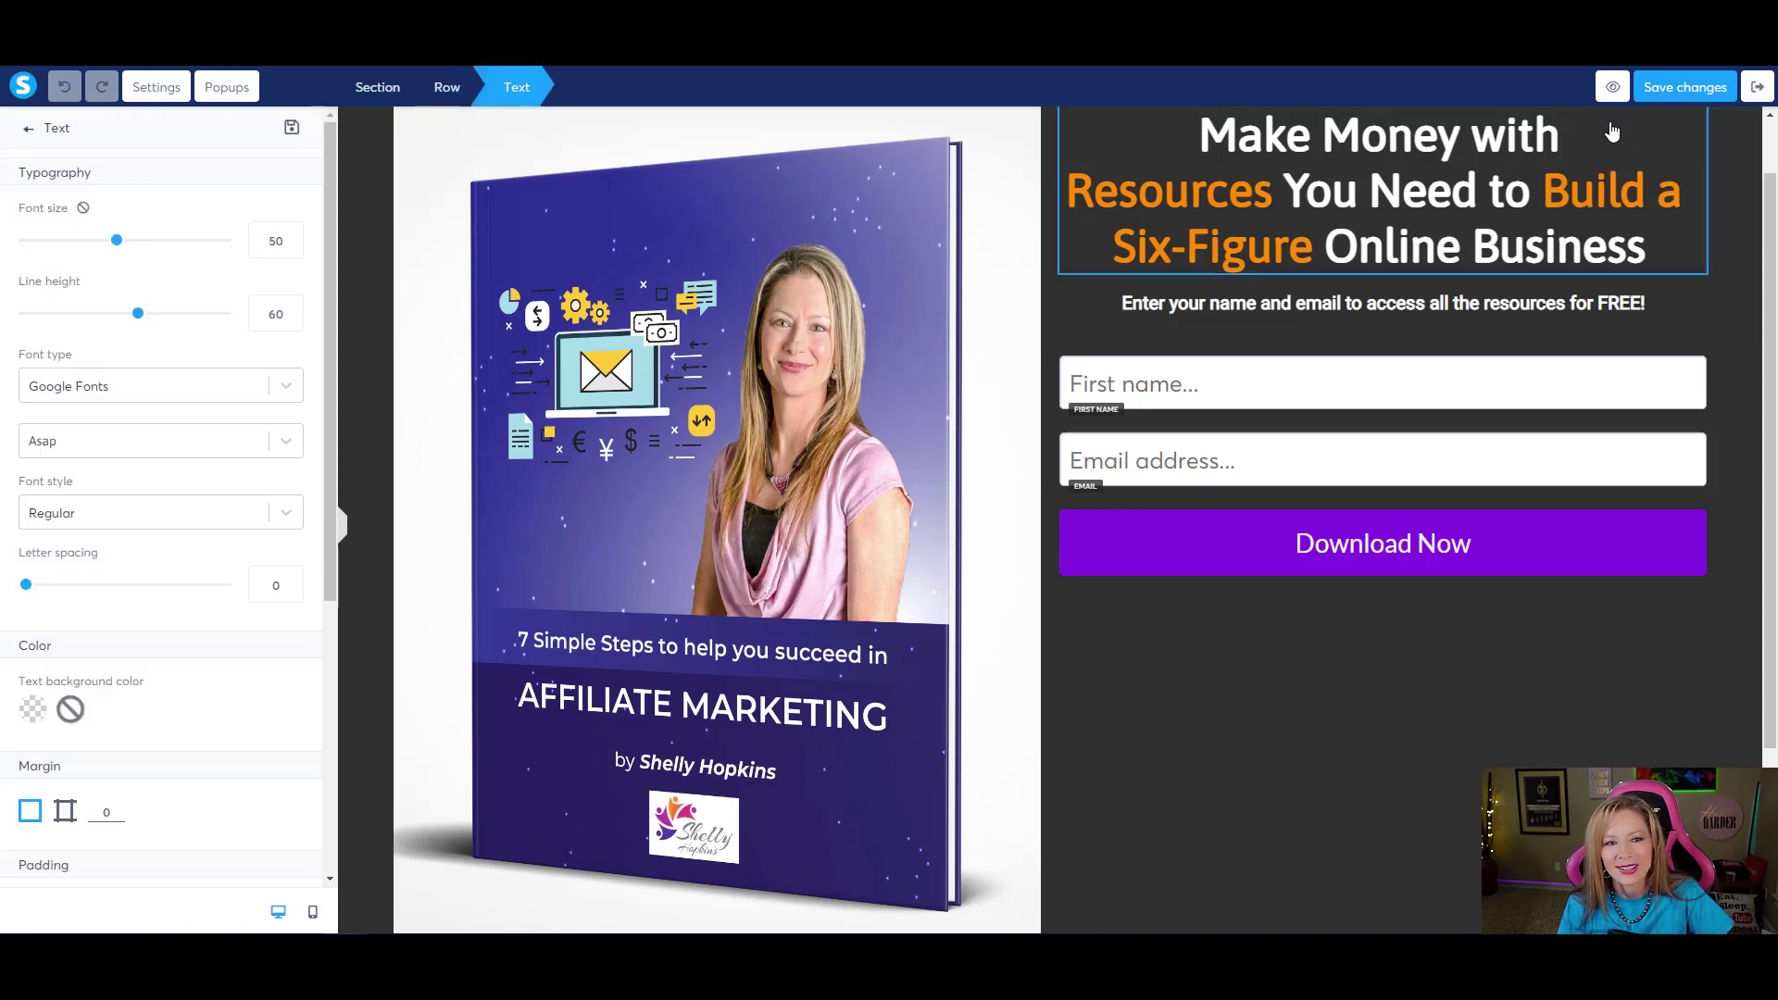
{"action": "left_click", "coordinate": [1203, 403]}
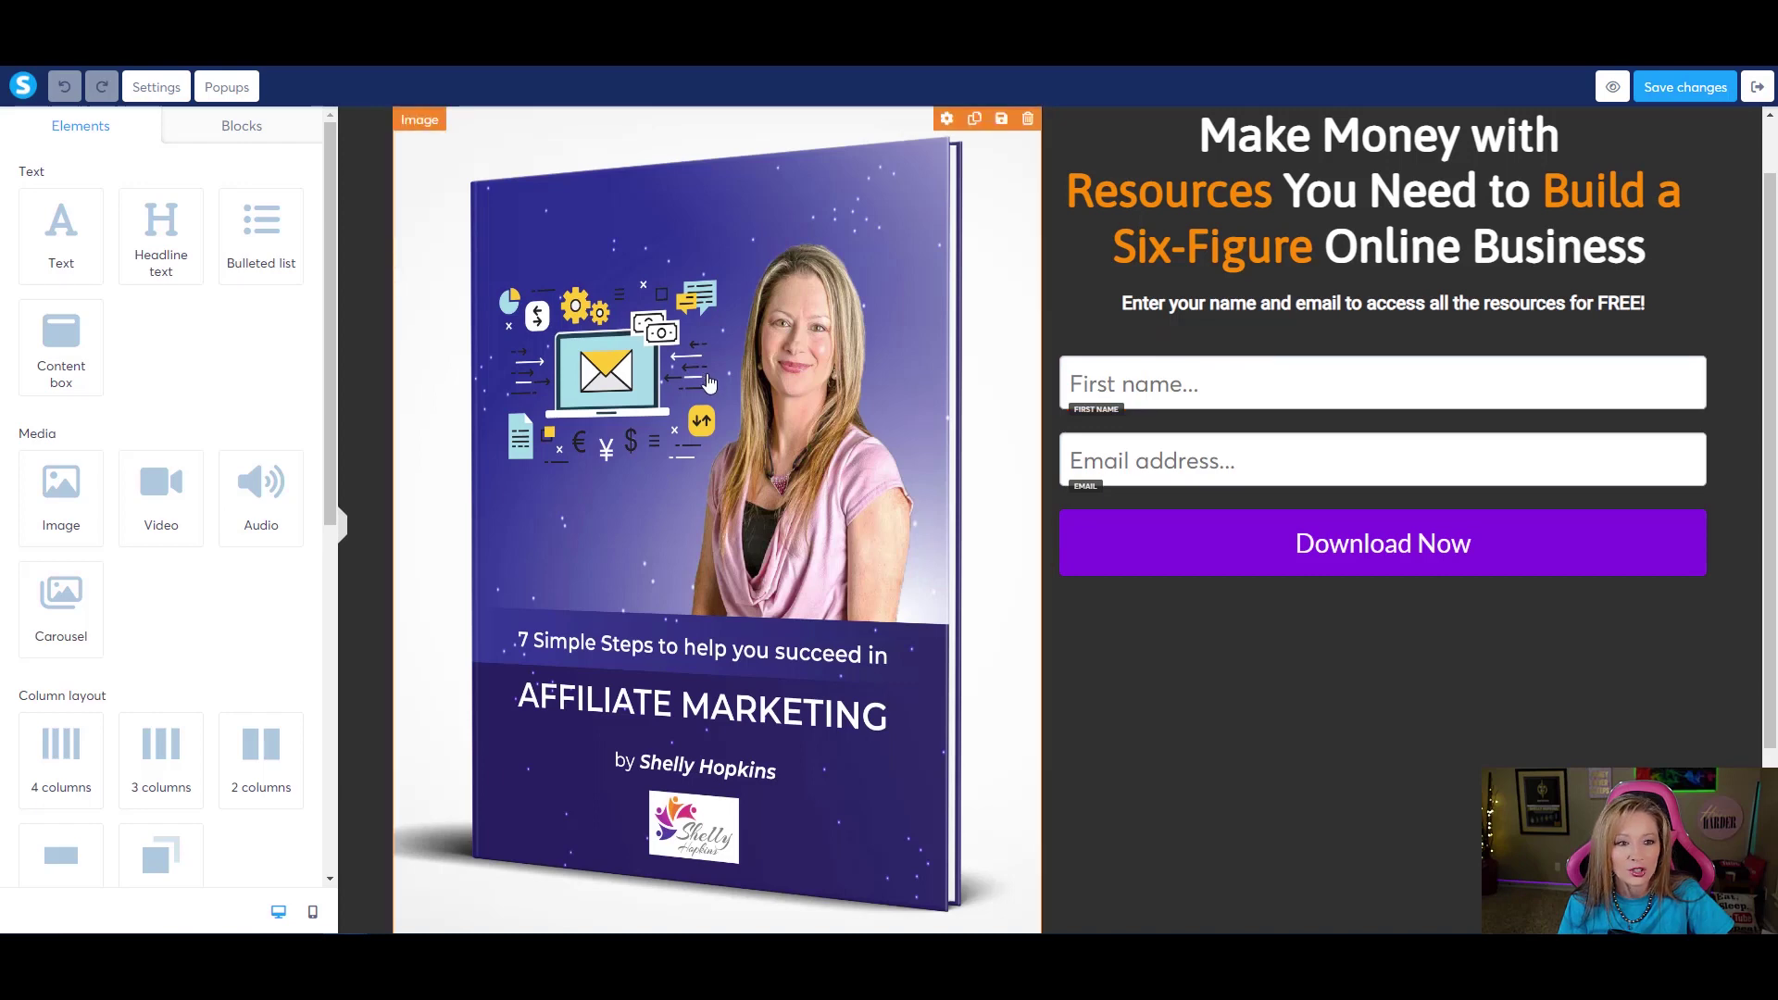
{"action": "left_click", "coordinate": [710, 387]}
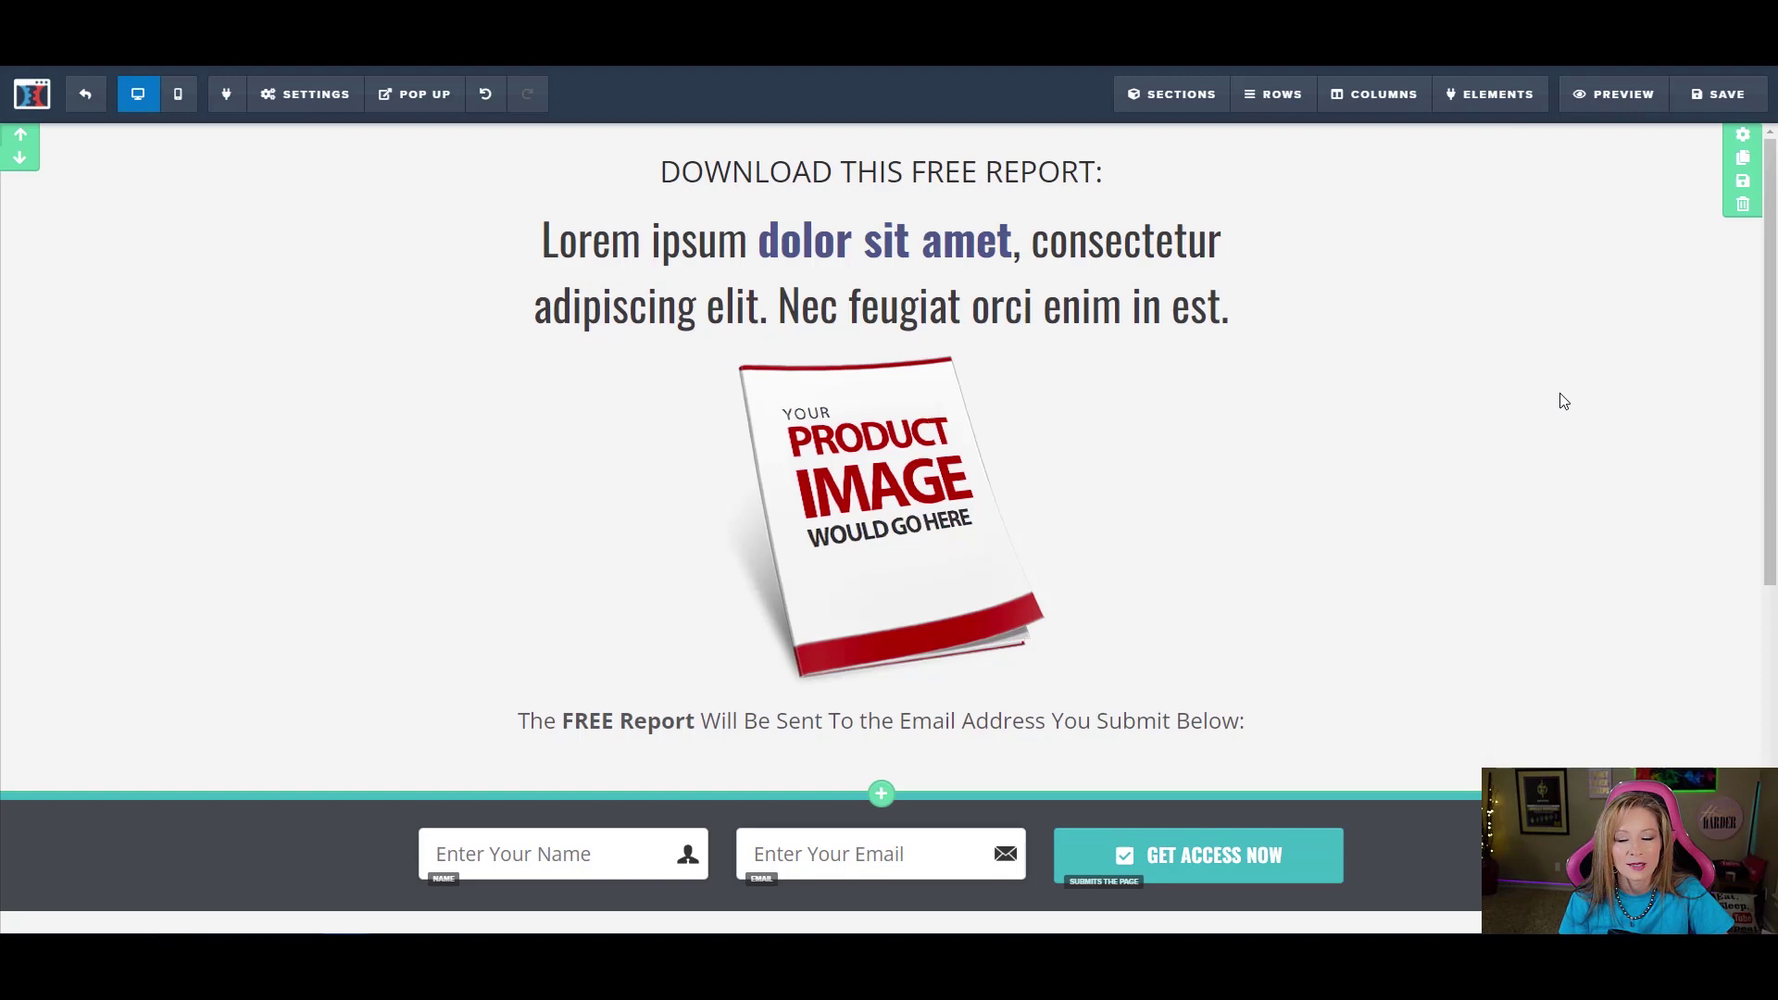
- Check the placeholder product image's Report Image settings, then close them
{"action": "left_click", "coordinate": [937, 463]}
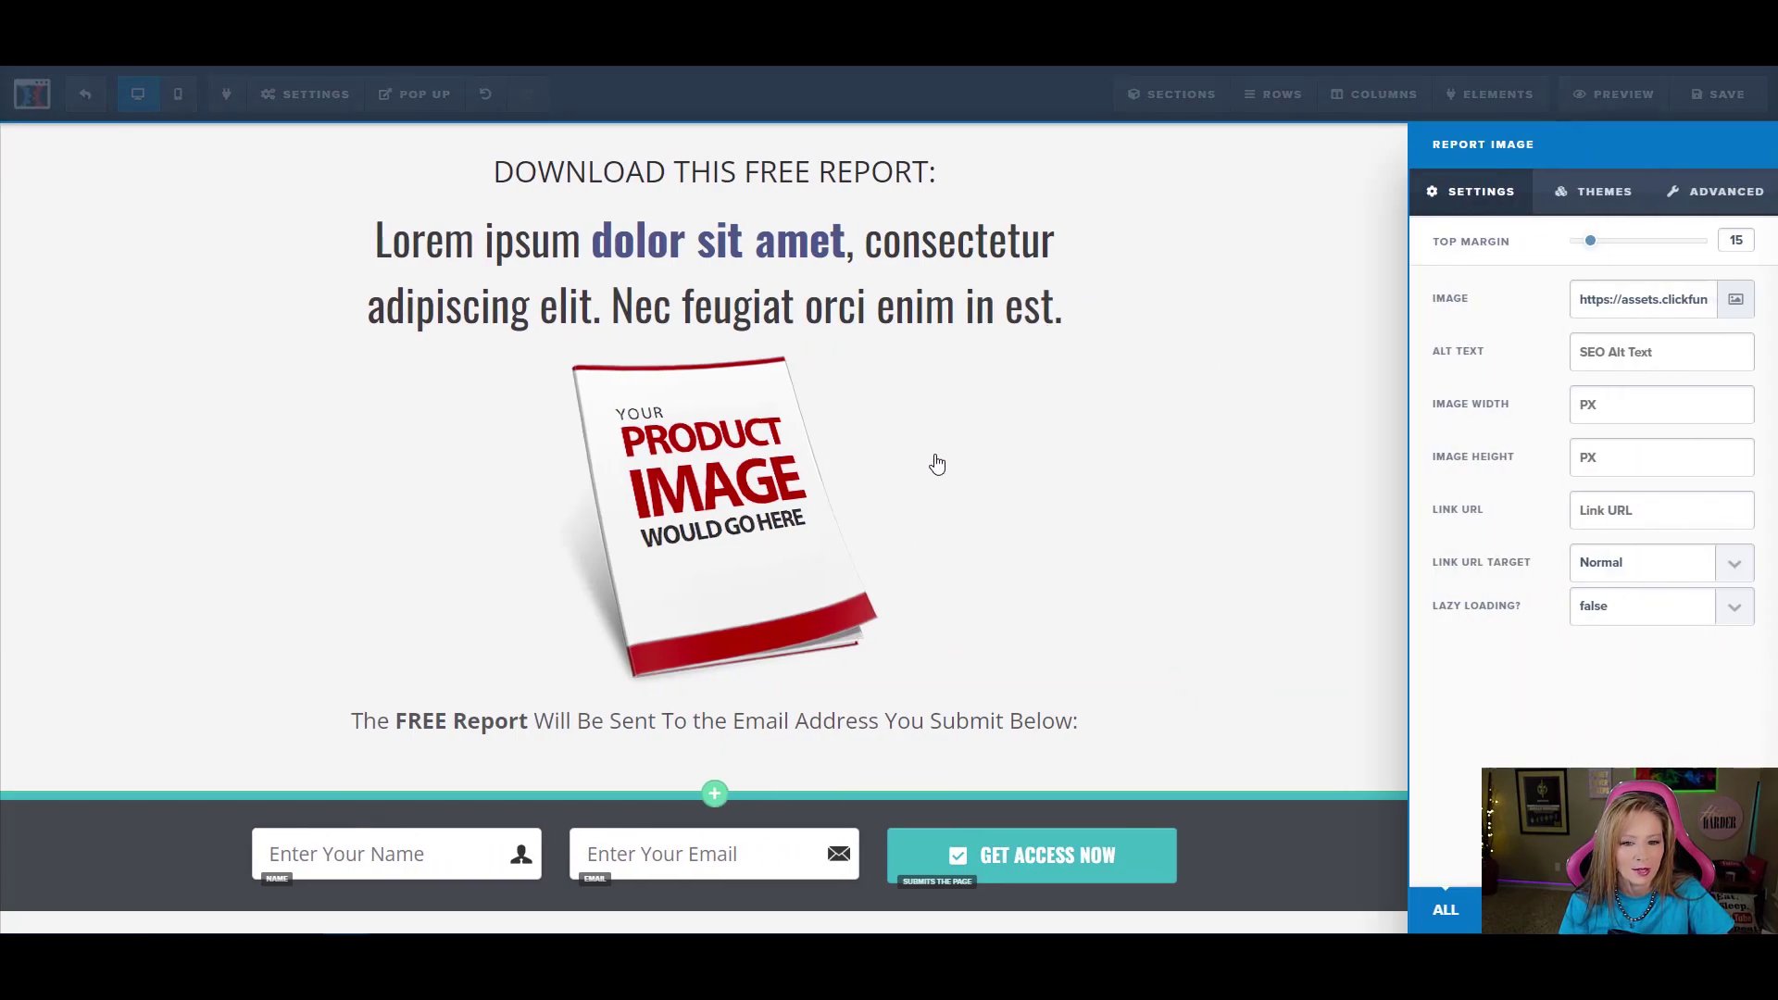
{"action": "left_click", "coordinate": [818, 299]}
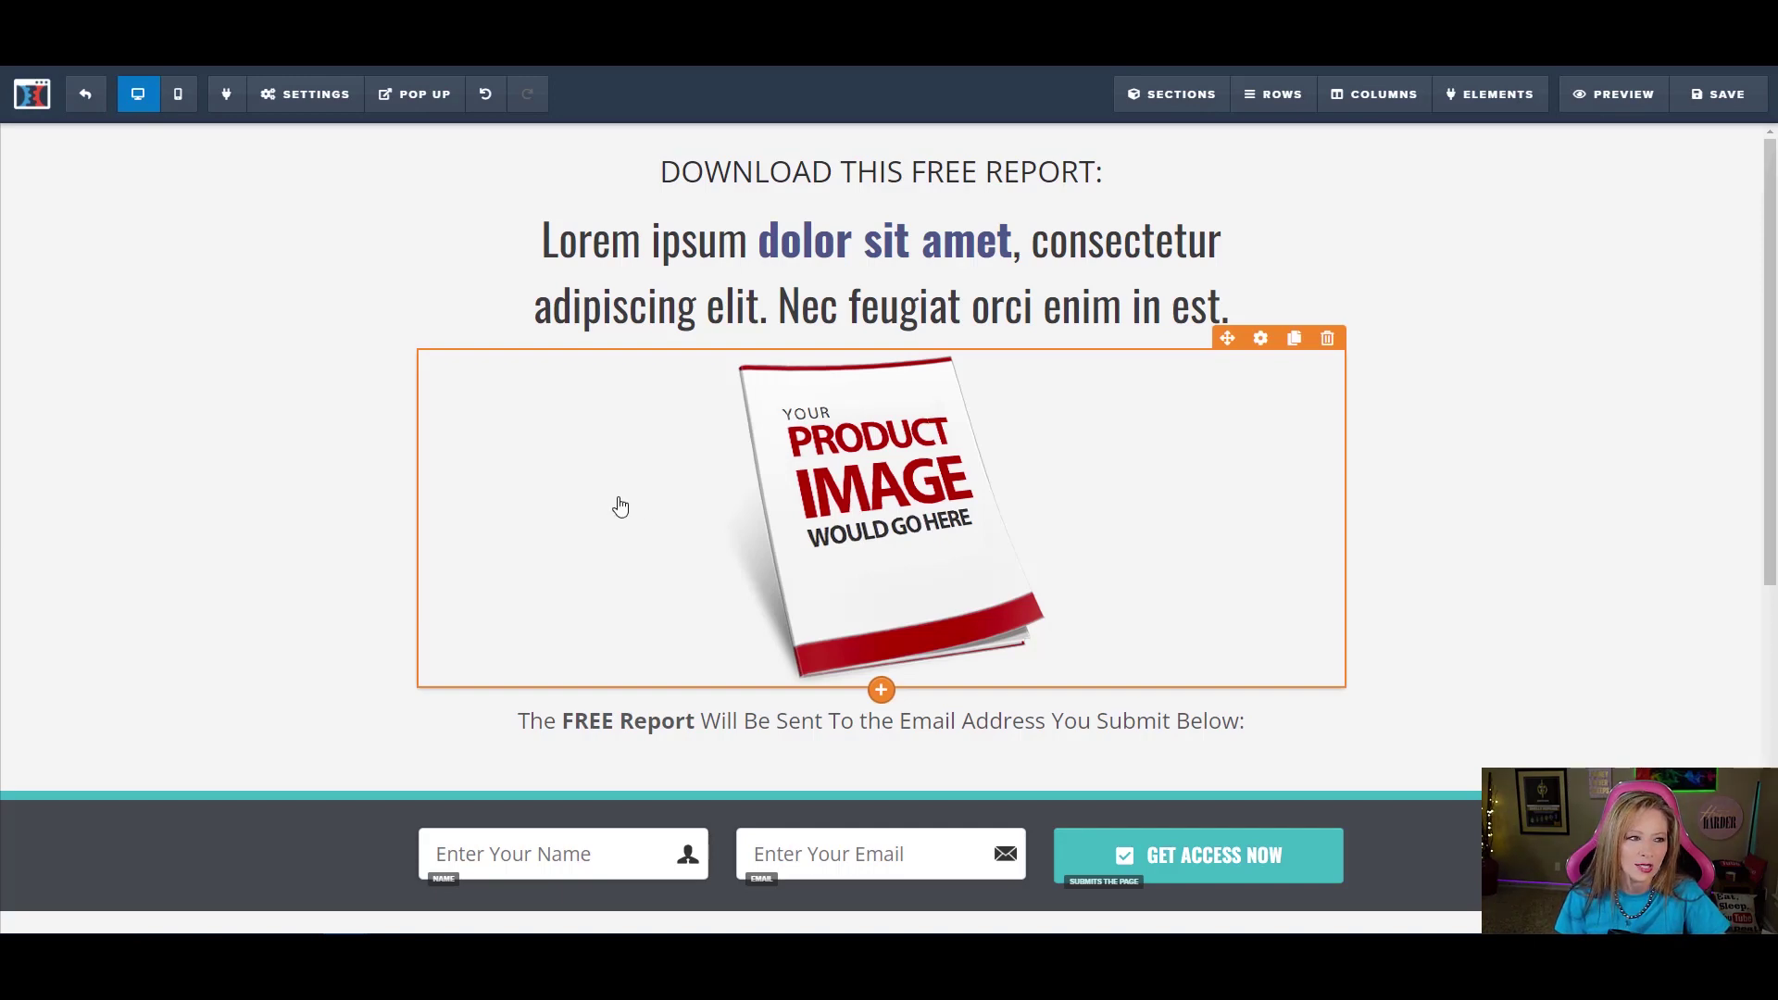
{"action": "scroll", "coordinate": [615, 503], "scroll_direction": "down", "scroll_amount": 1}
{"action": "scroll", "coordinate": [615, 503], "scroll_direction": "down", "scroll_amount": 2}
{"action": "scroll", "coordinate": [615, 504], "scroll_direction": "up", "scroll_amount": 3}
- Start editing the Lorem ipsum headline directly on the page
{"action": "left_click", "coordinate": [963, 313]}
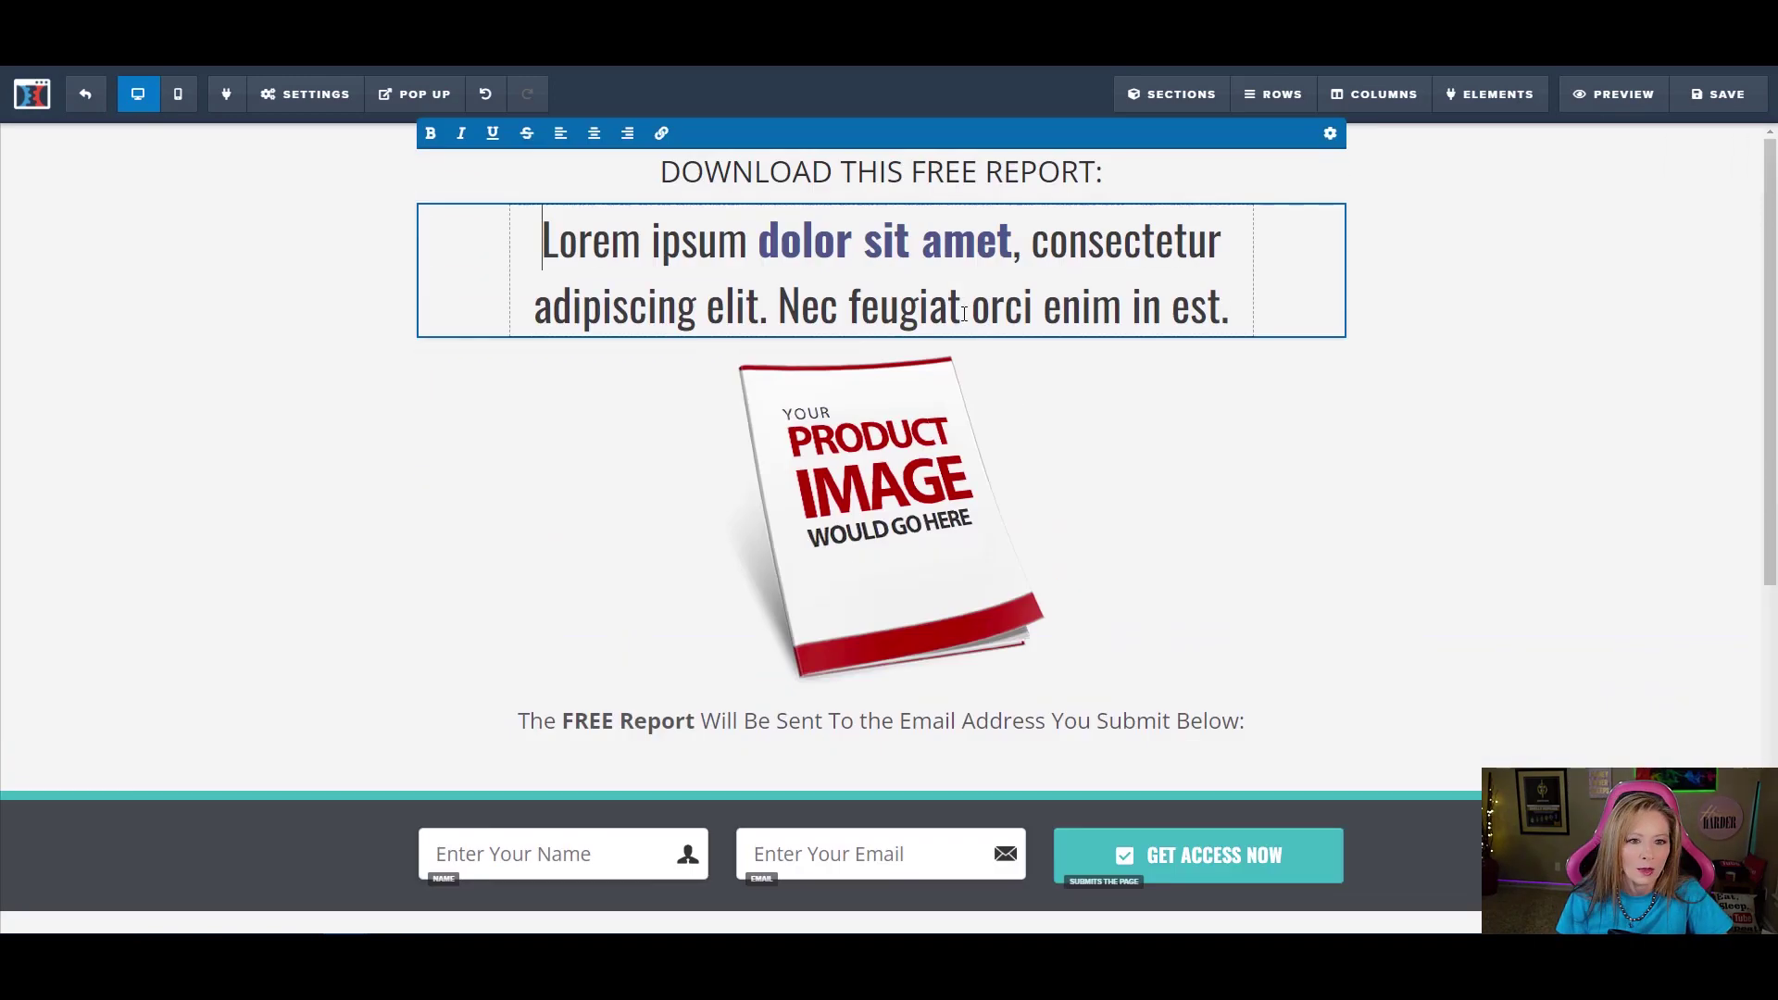
{"action": "scroll", "coordinate": [826, 468], "scroll_direction": "down", "scroll_amount": 1}
{"action": "scroll", "coordinate": [826, 467], "scroll_direction": "up", "scroll_amount": 1}
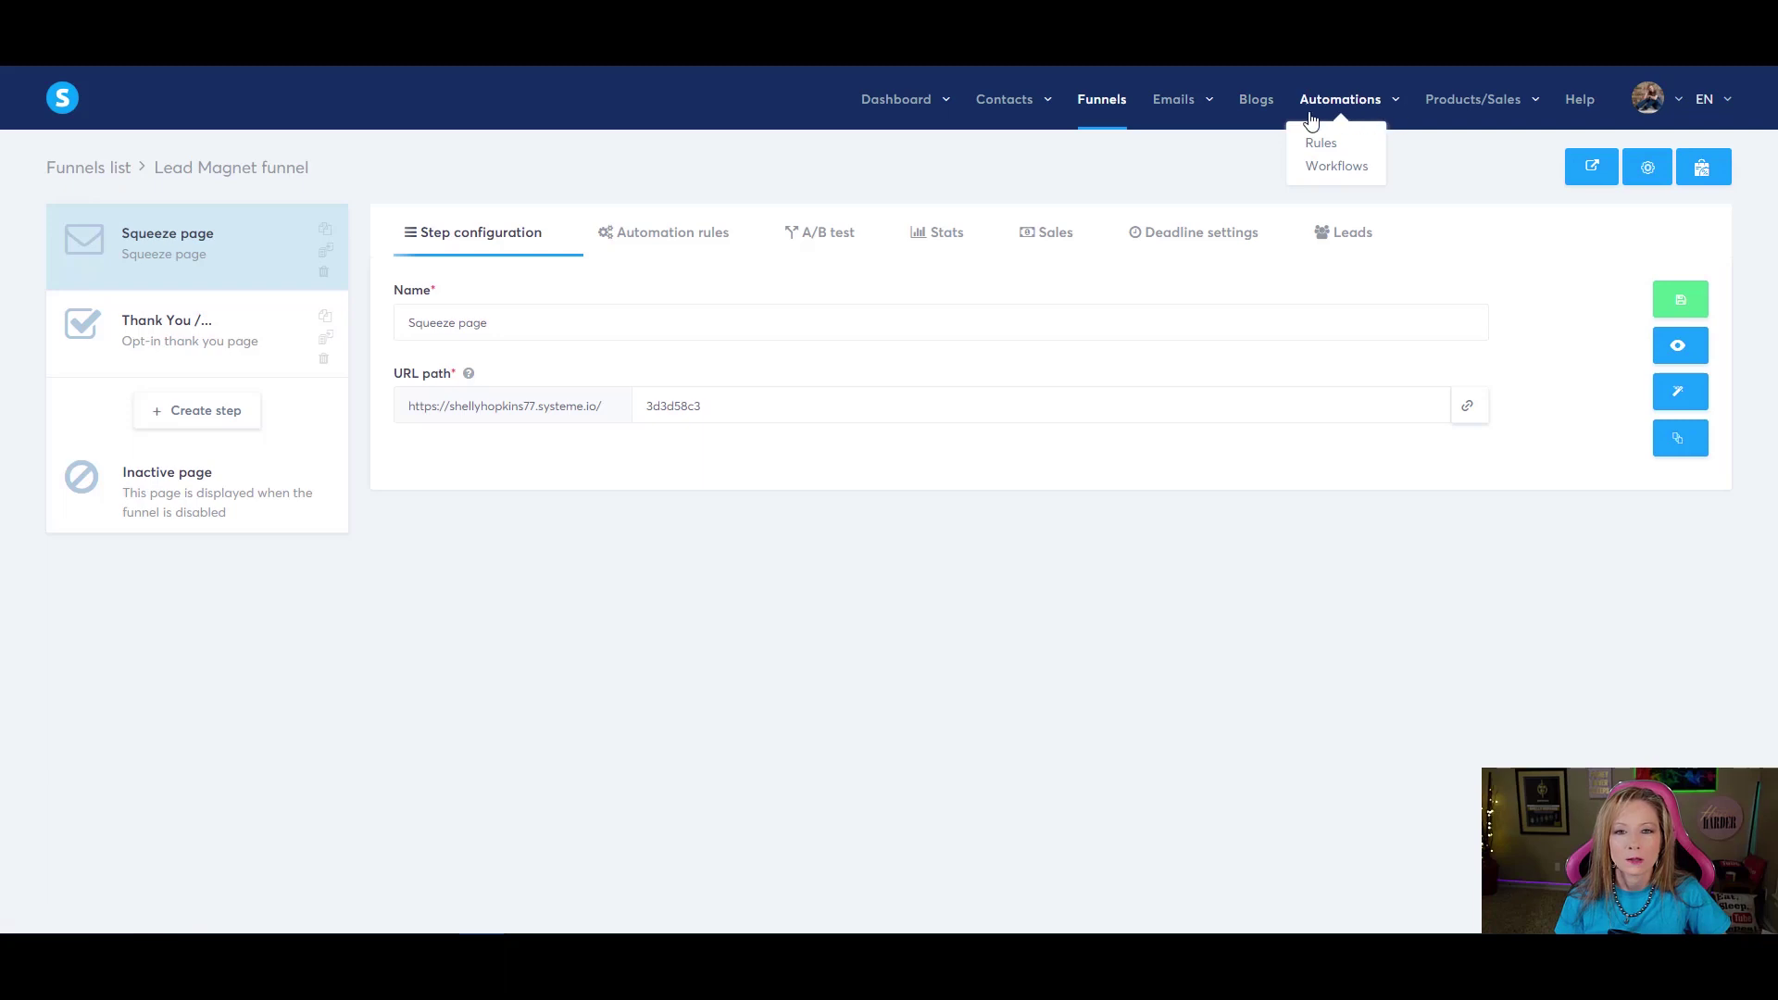
{"action": "mouse_move", "coordinate": [1450, 108]}
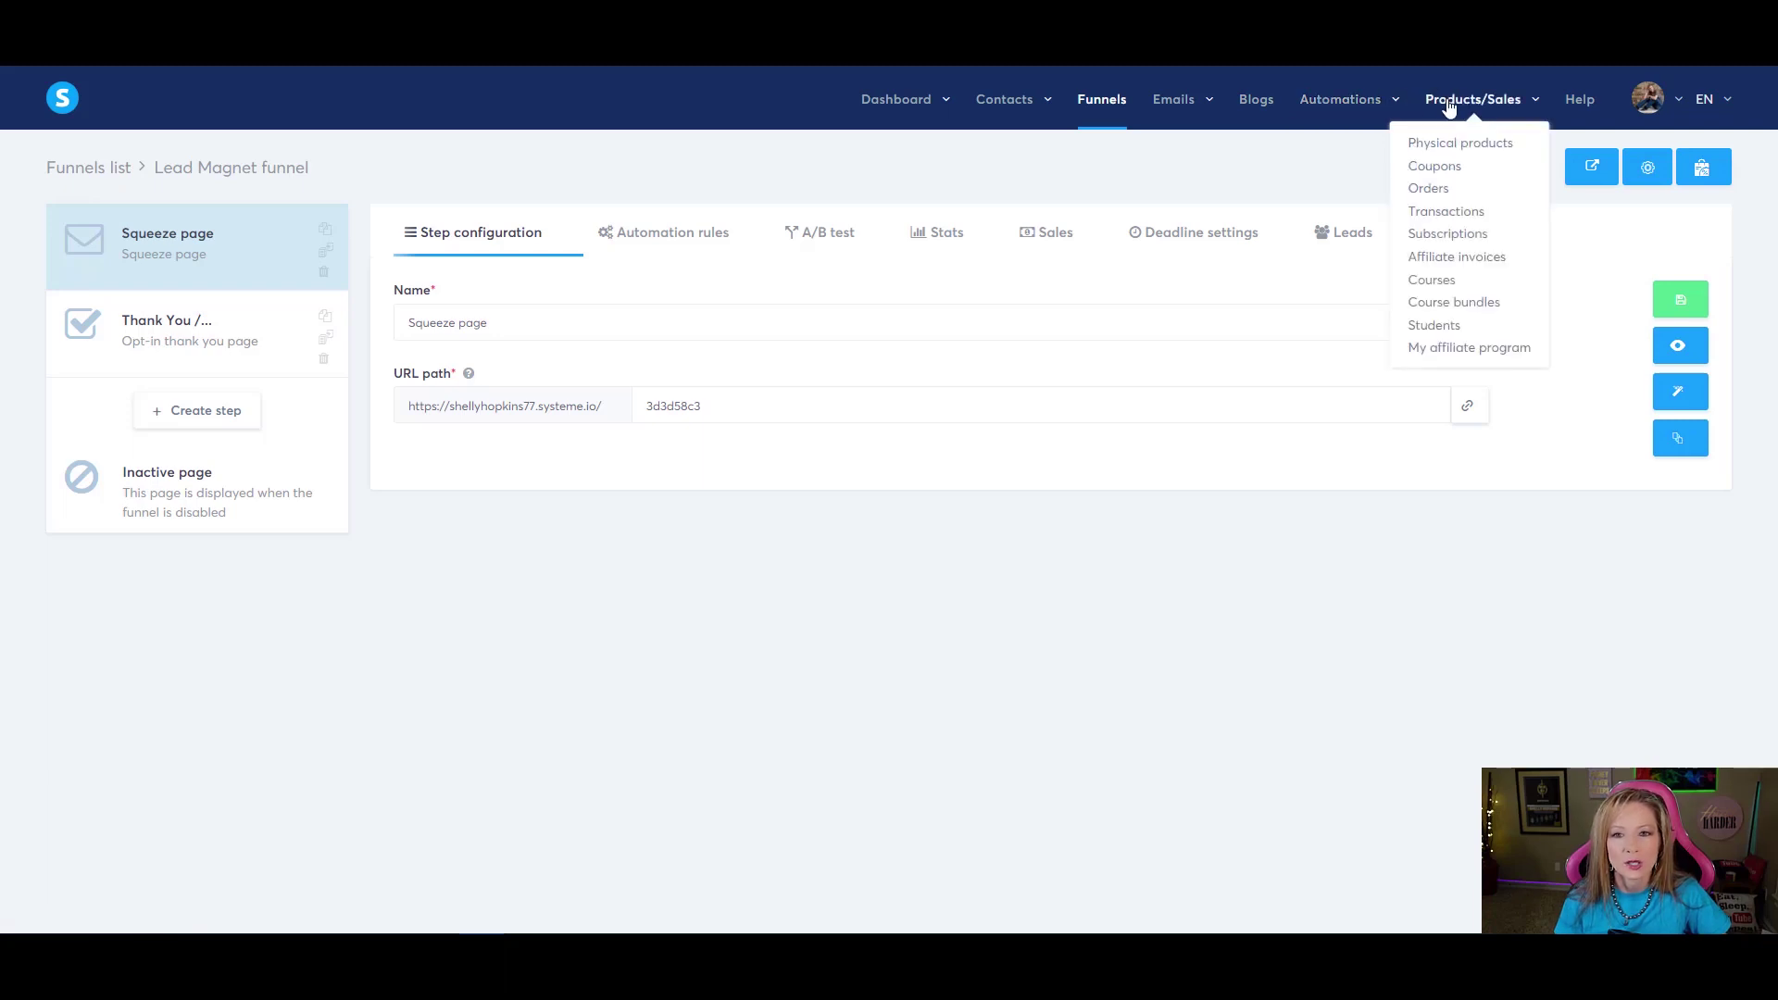
{"action": "left_click", "coordinate": [1440, 350]}
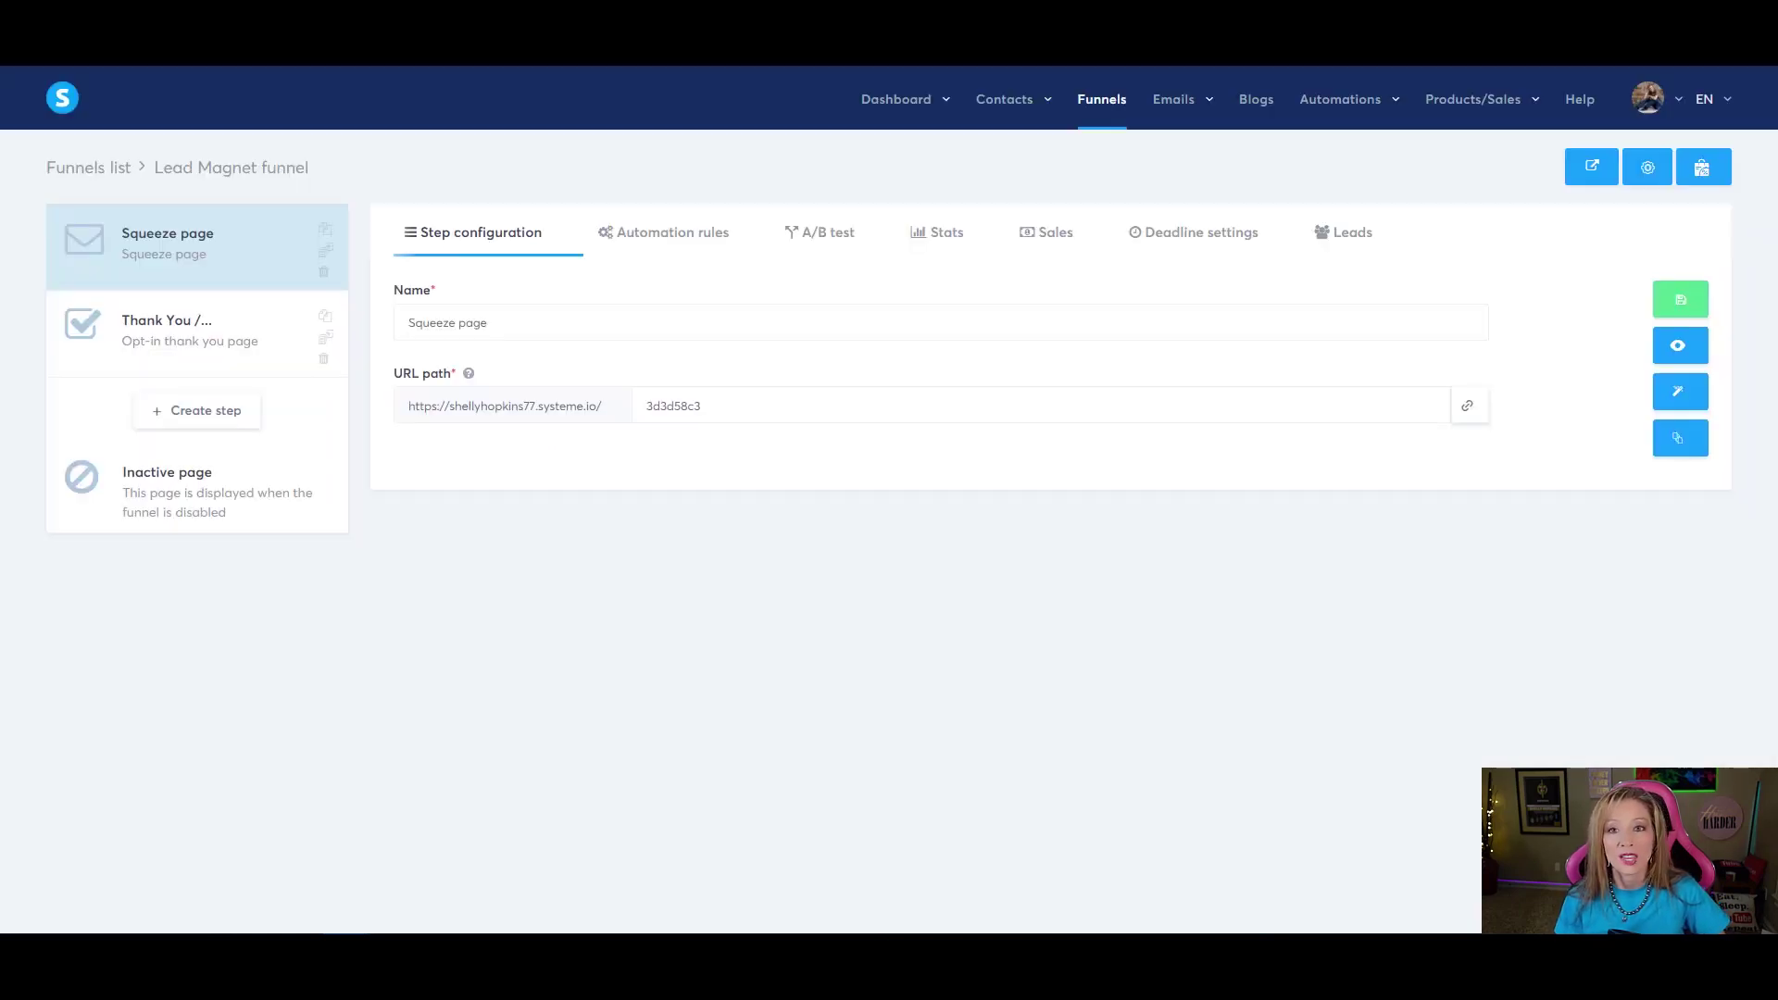
{"action": "mouse_move", "coordinate": [1036, 107]}
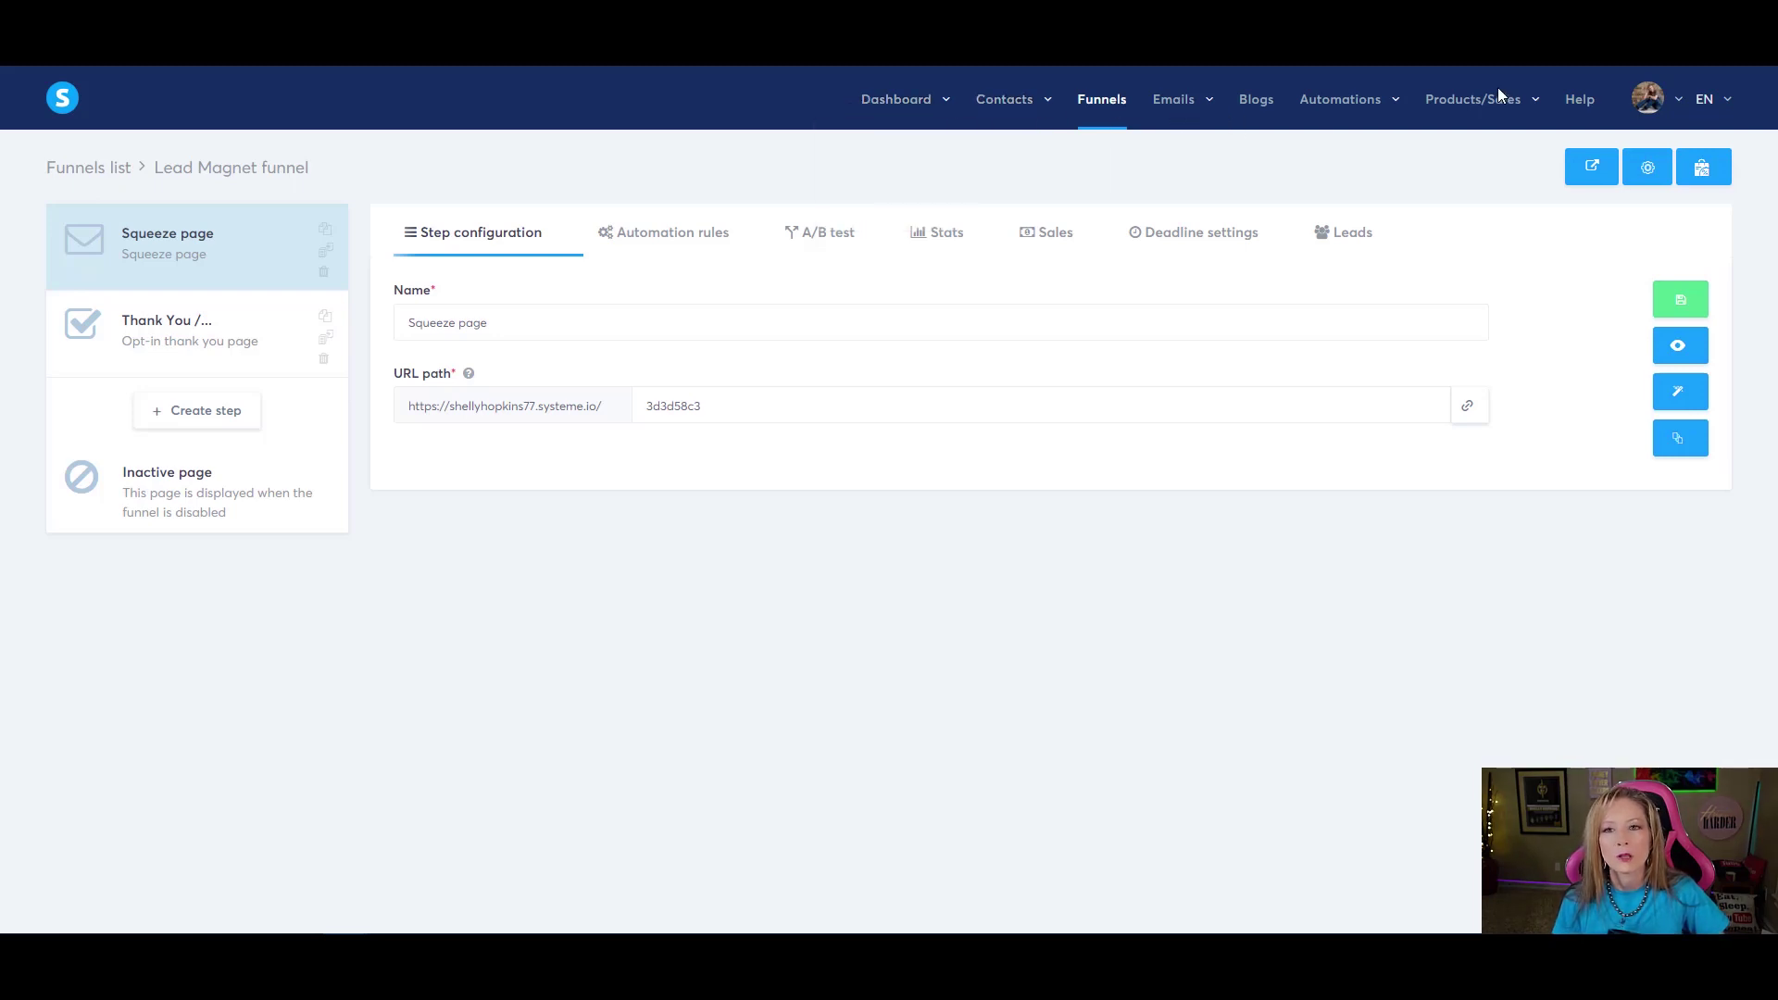